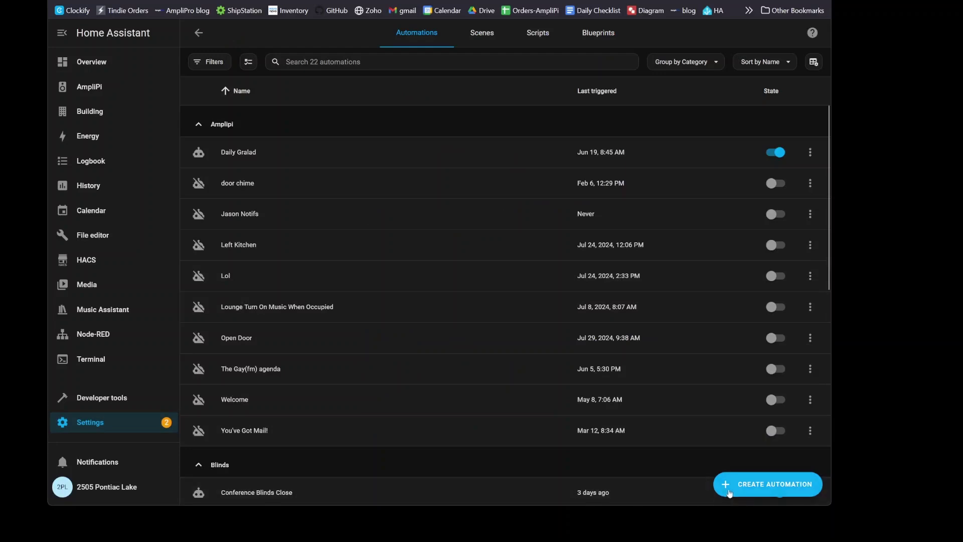
- Create a new automation from scratch, starting with an empty one instead of a blueprint
click(733, 492)
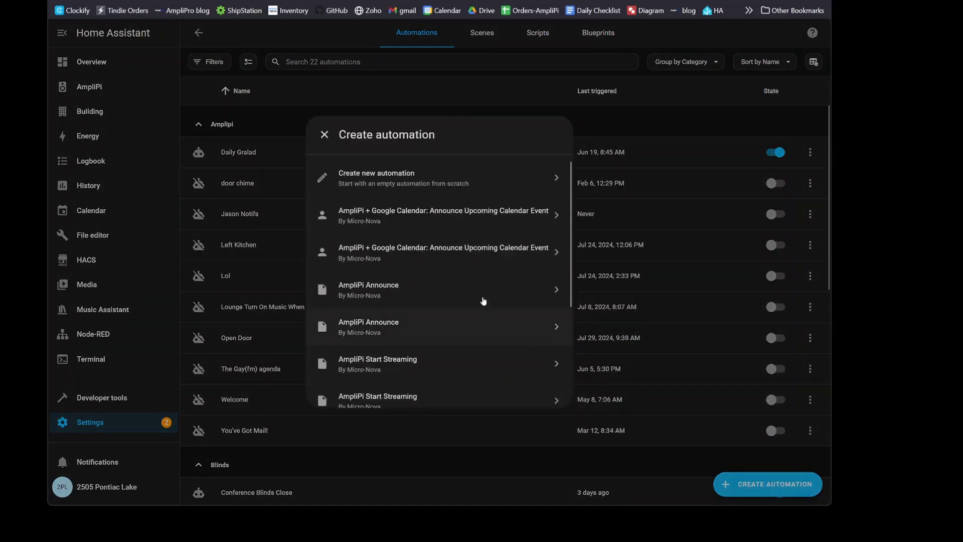
scroll(399, 361, down, 4)
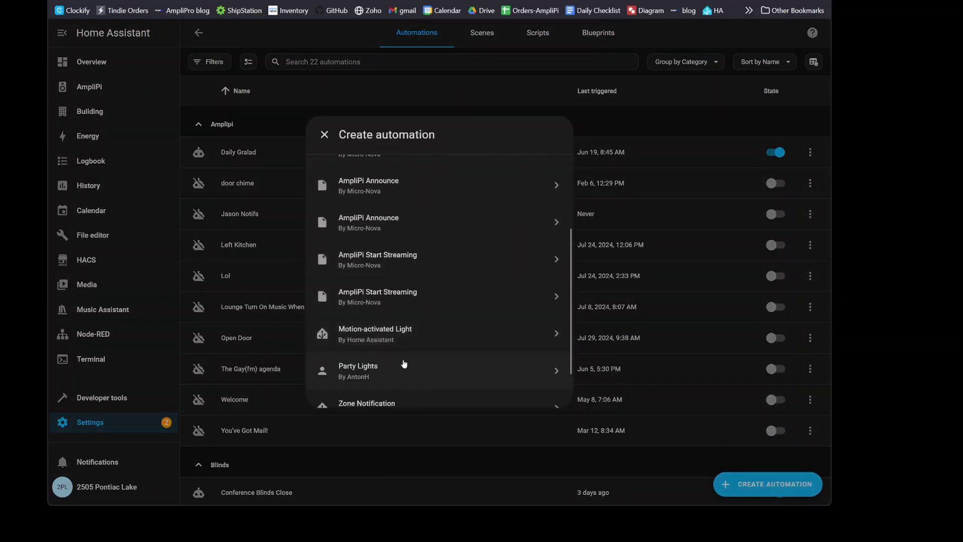
scroll(404, 301, up, 4)
click(399, 183)
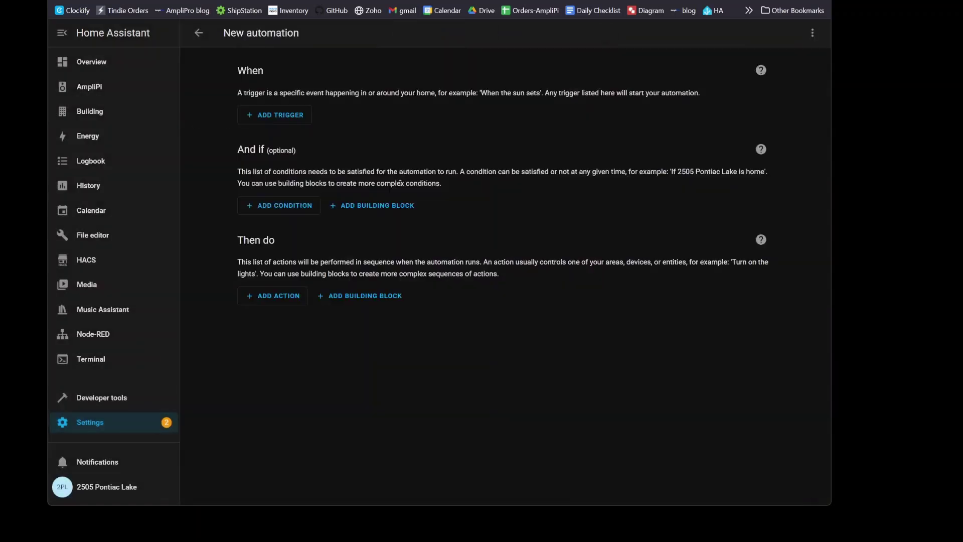
- Add a device trigger to the automation and select the 2505 Mailbox device, with its motion-started trigger
click(268, 115)
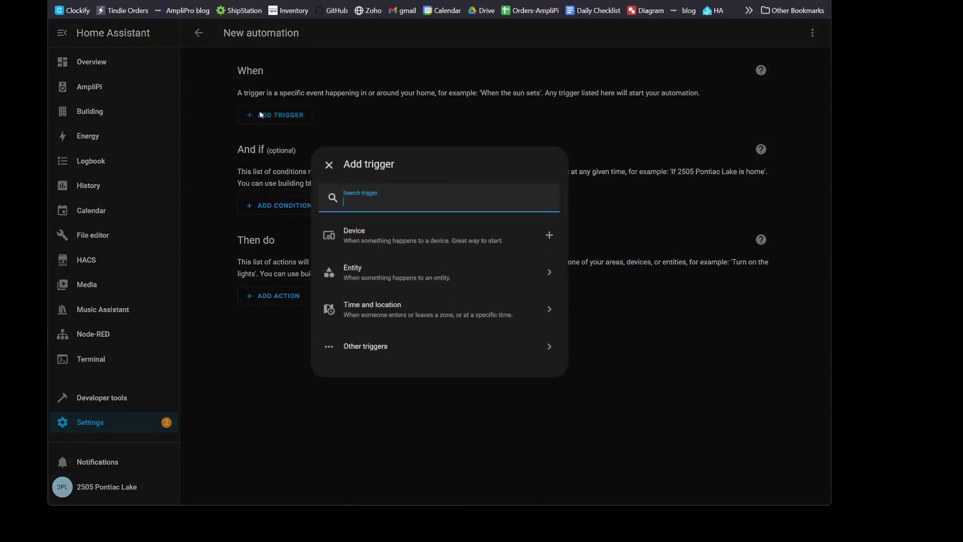
click(385, 233)
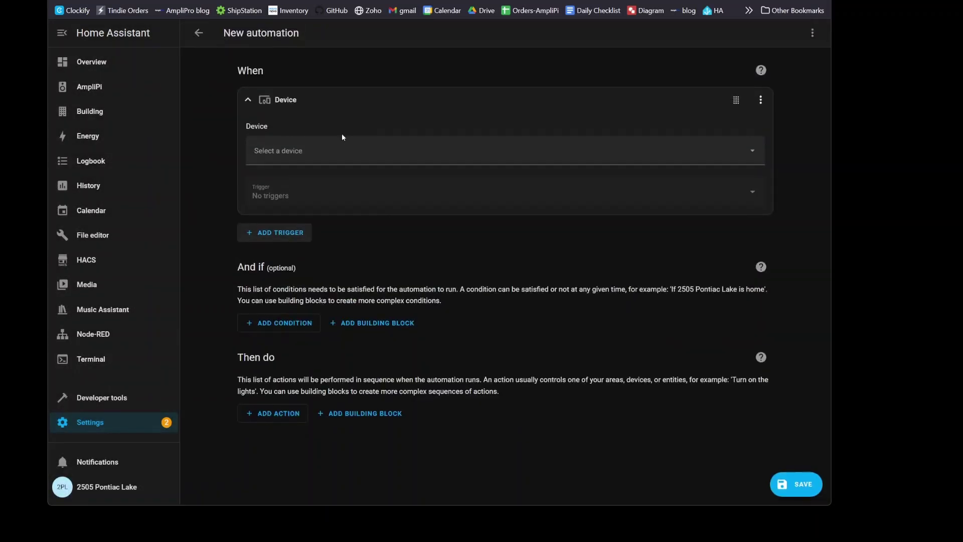
click(342, 149)
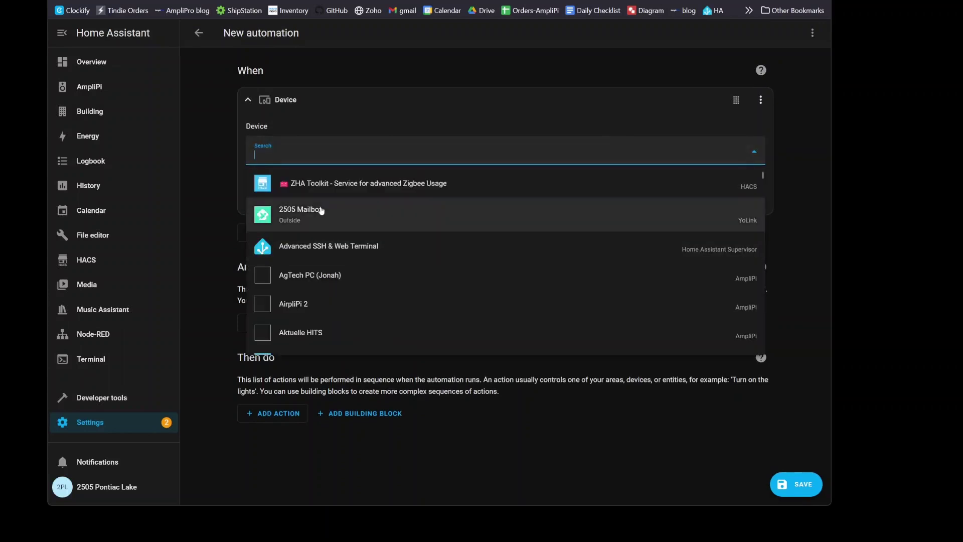
click(301, 217)
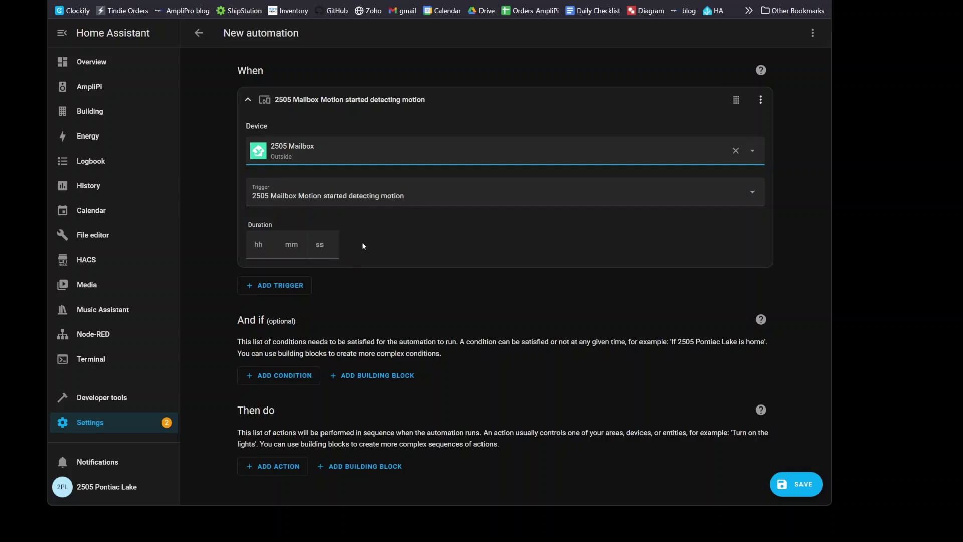
- Add a media player action that plays media to the Then do section
click(277, 467)
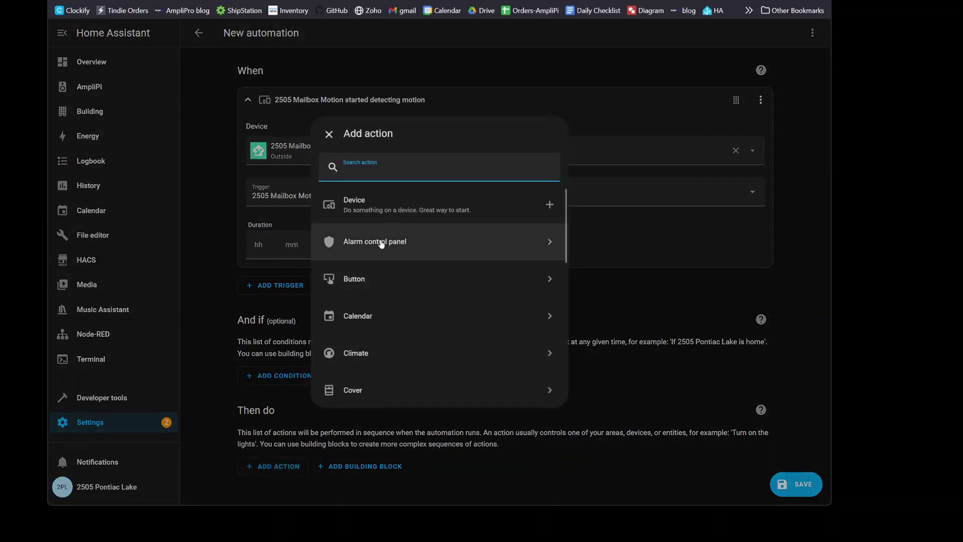
scroll(378, 314, down, 3)
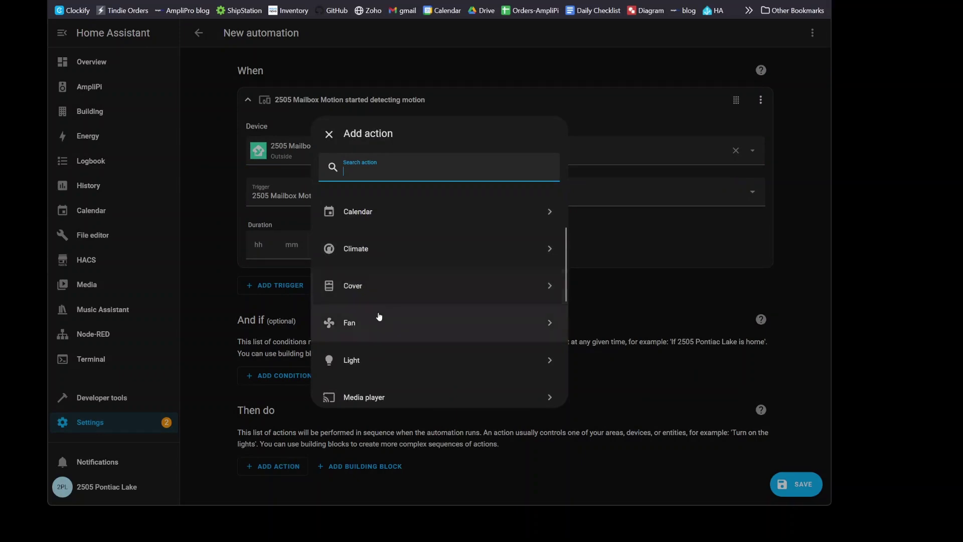
click(377, 359)
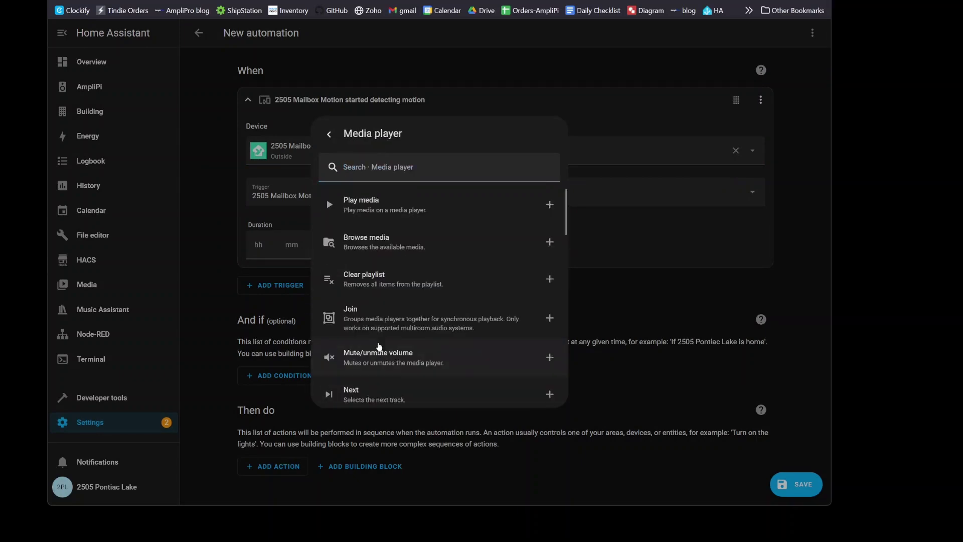
click(384, 214)
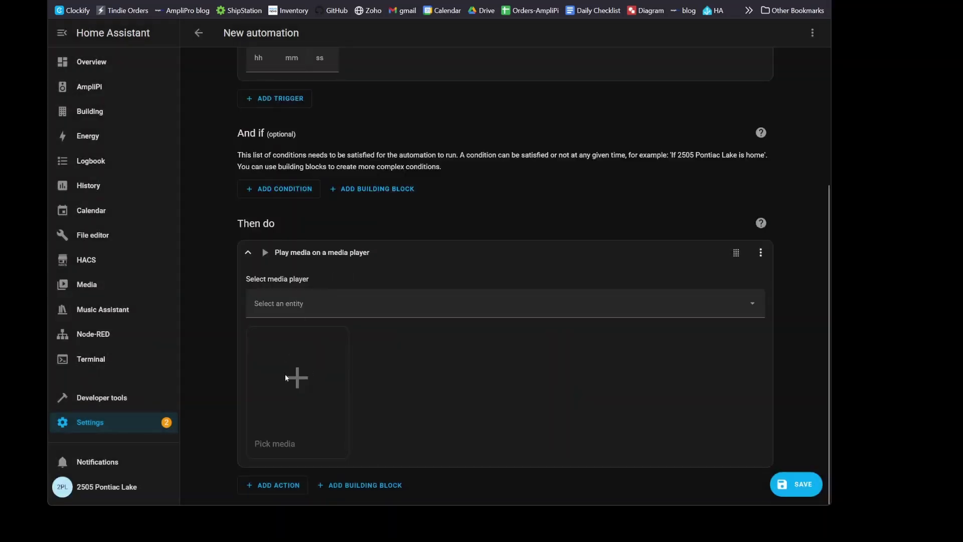
- Select AmpliPi: AmpliPi Announcement as the media player for the play media action
click(299, 305)
scroll(397, 404, down, 5)
scroll(397, 403, down, 15)
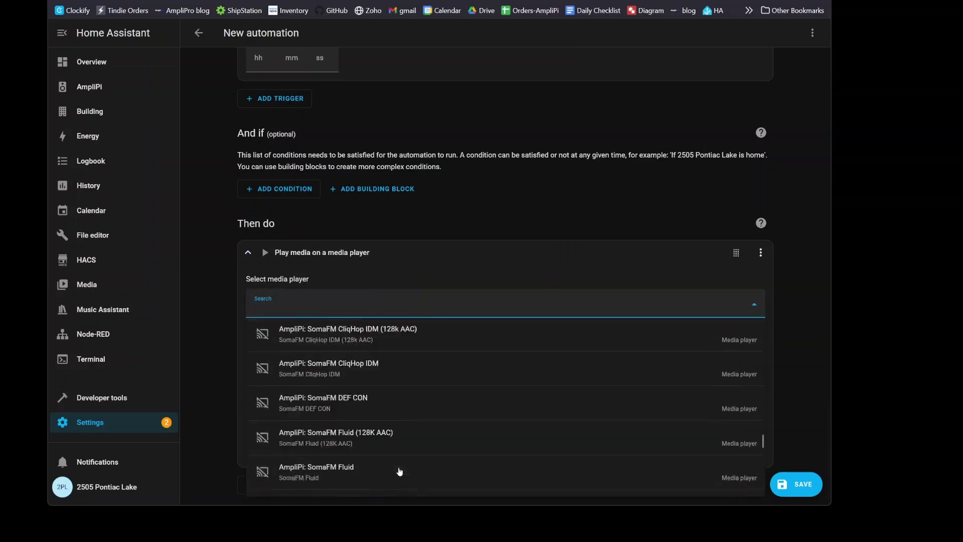
scroll(402, 467, up, 20)
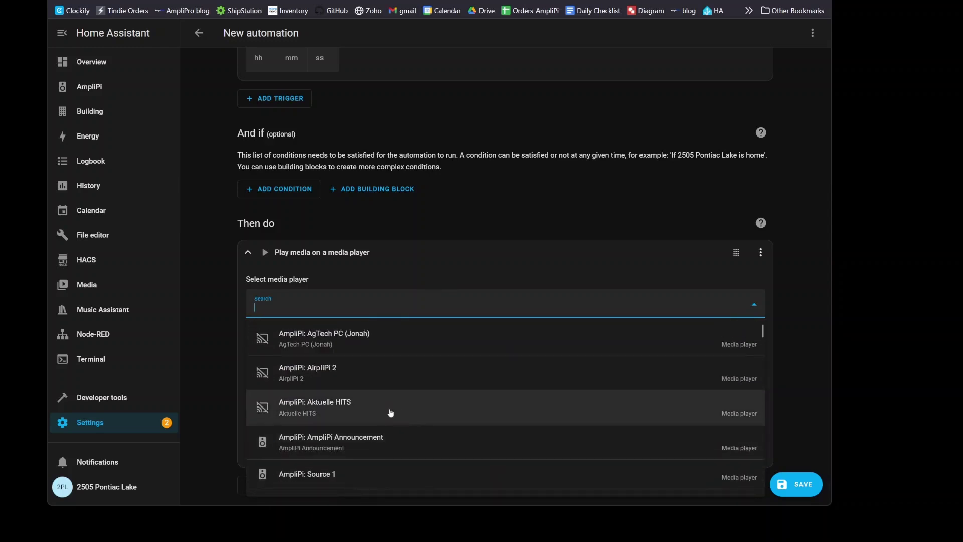
click(361, 446)
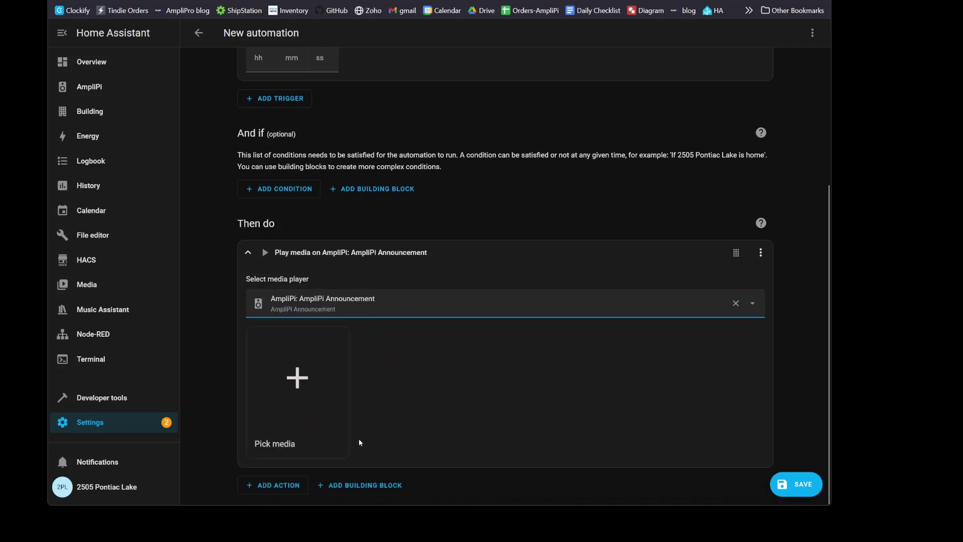
- Pick youve got mail!.wav from the media folder as the sound the action plays
click(299, 380)
click(465, 140)
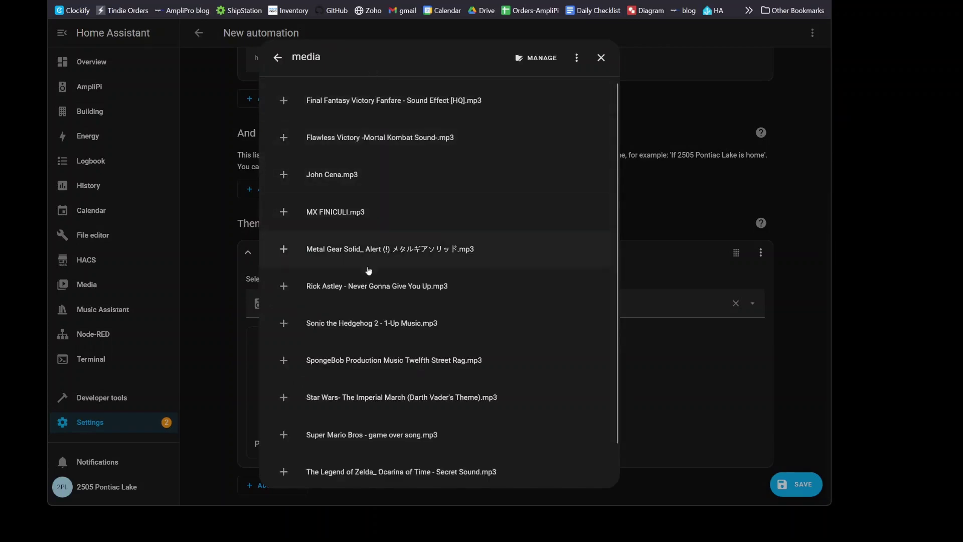
scroll(368, 274, down, 5)
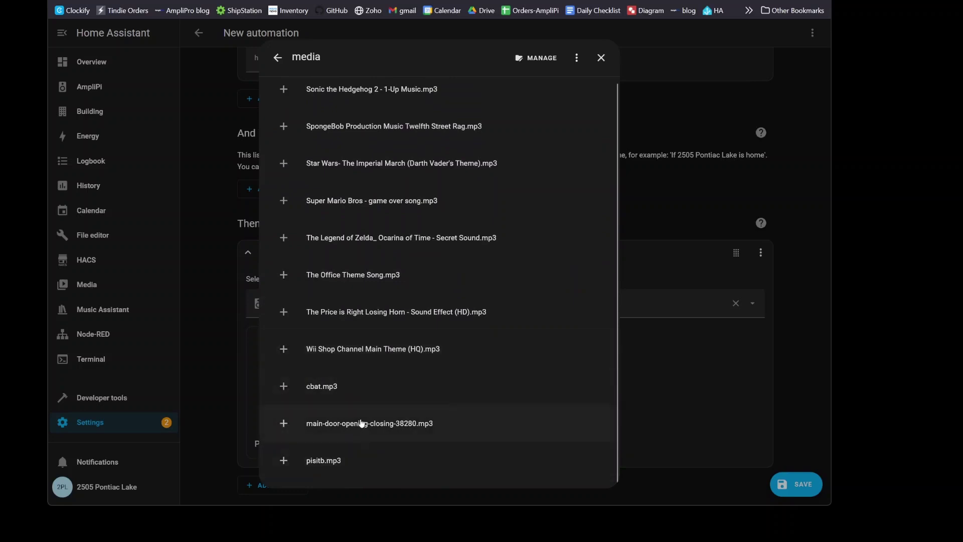
scroll(362, 407, down, 1)
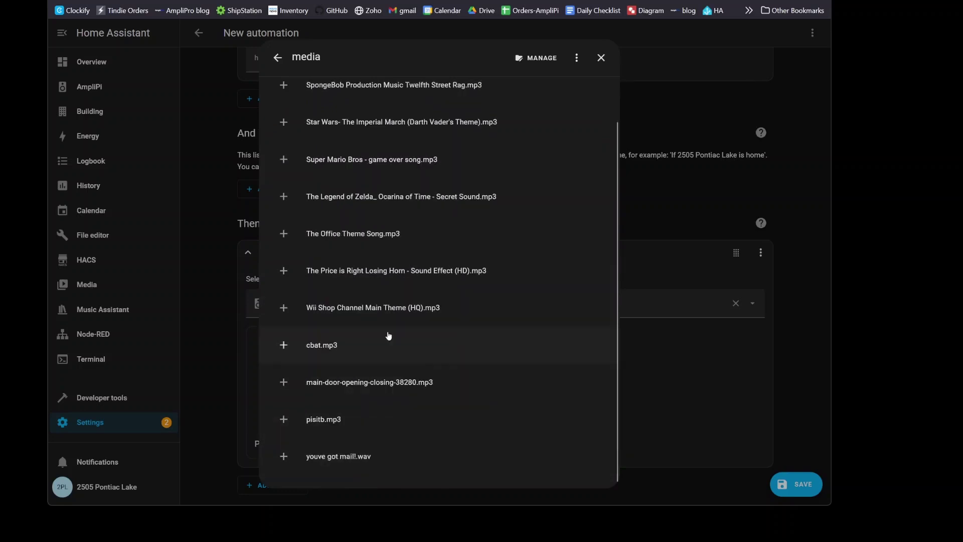
click(354, 464)
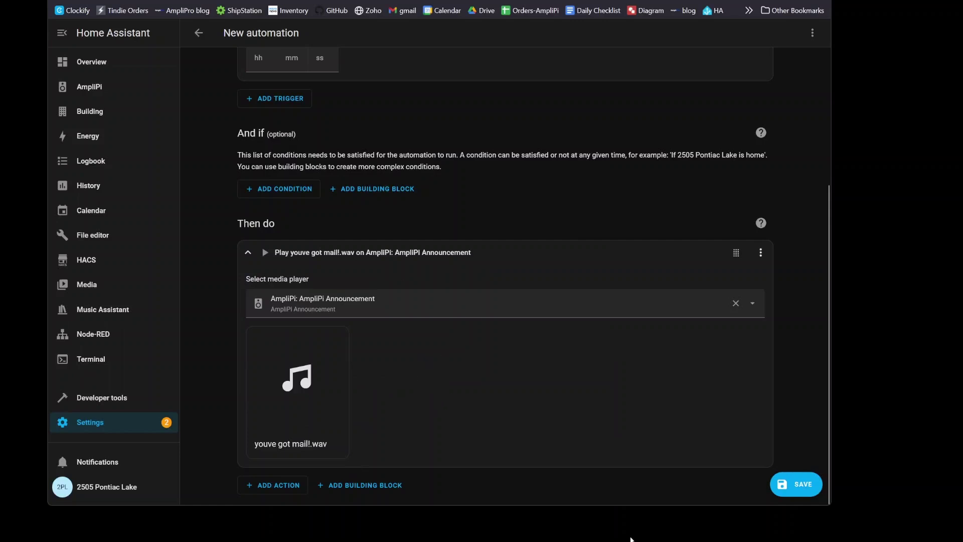
- Review the trigger and action, and save the automation under the name "You've got maill"
scroll(373, 258, up, 3)
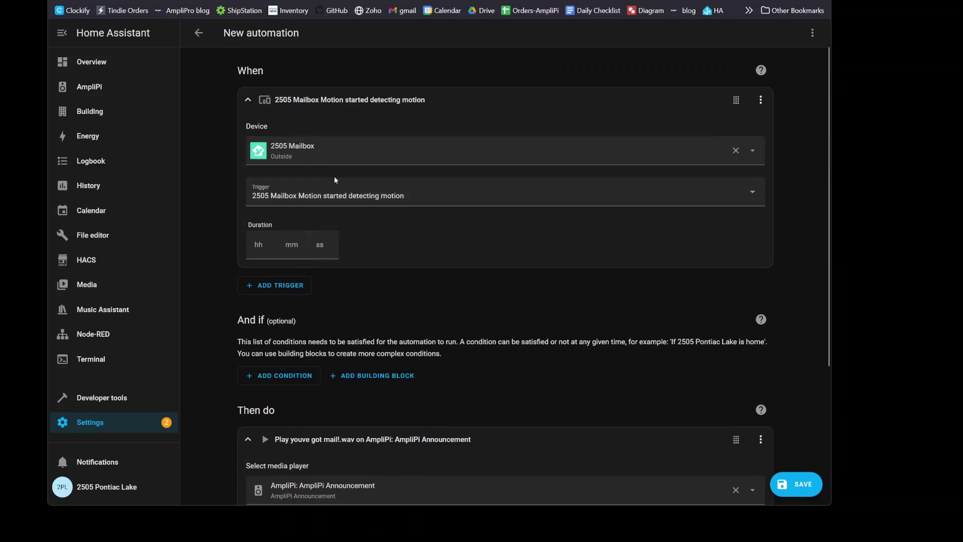
scroll(350, 246, down, 3)
scroll(349, 265, down, 1)
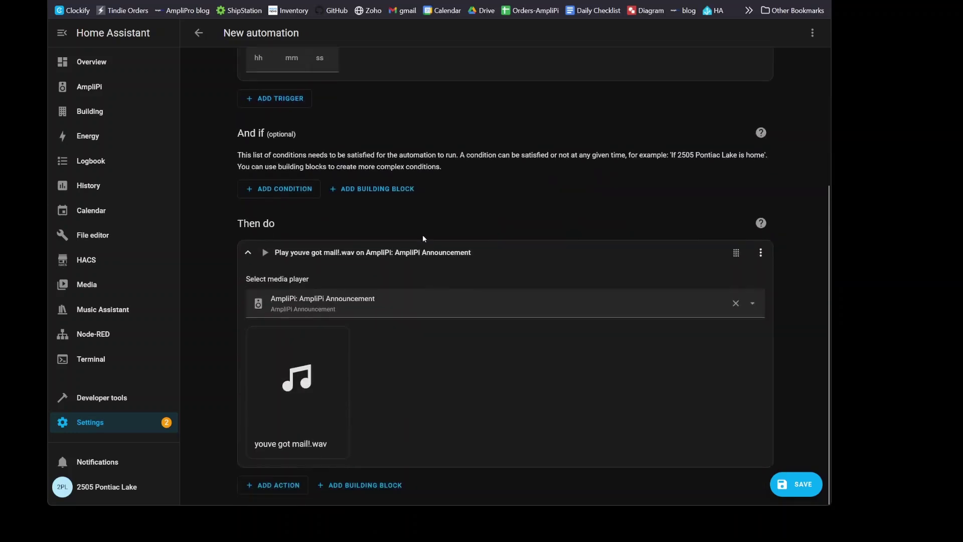
click(805, 485)
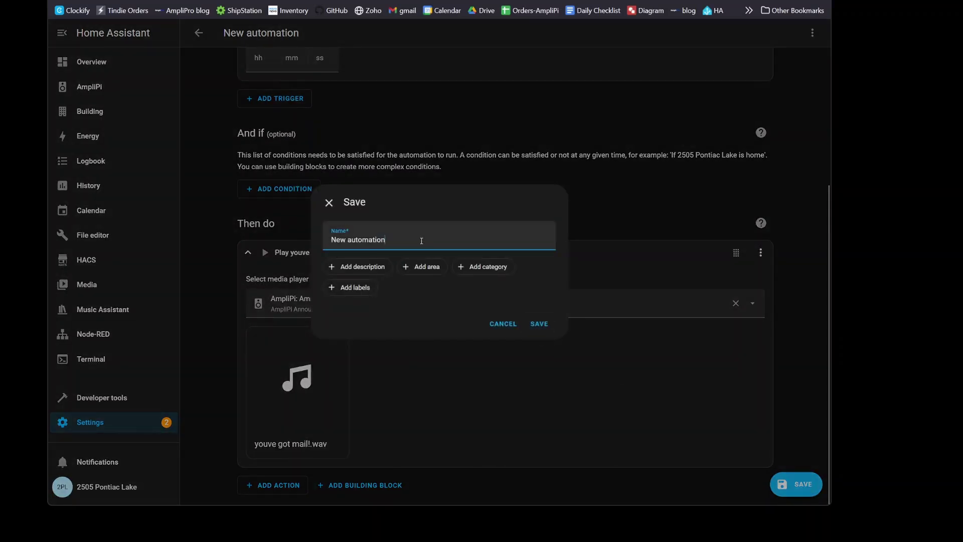
key(ctrl+a)
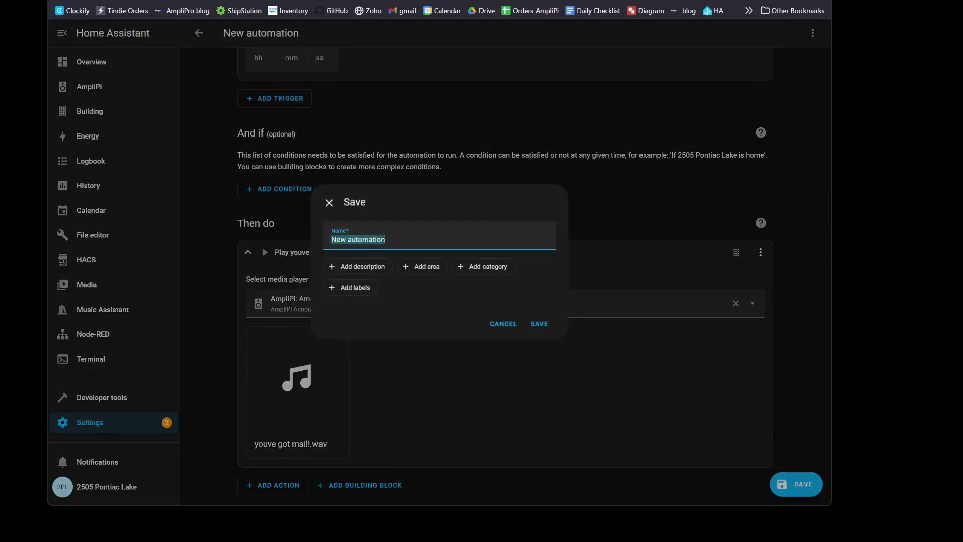
text(You've got maill)
click(546, 328)
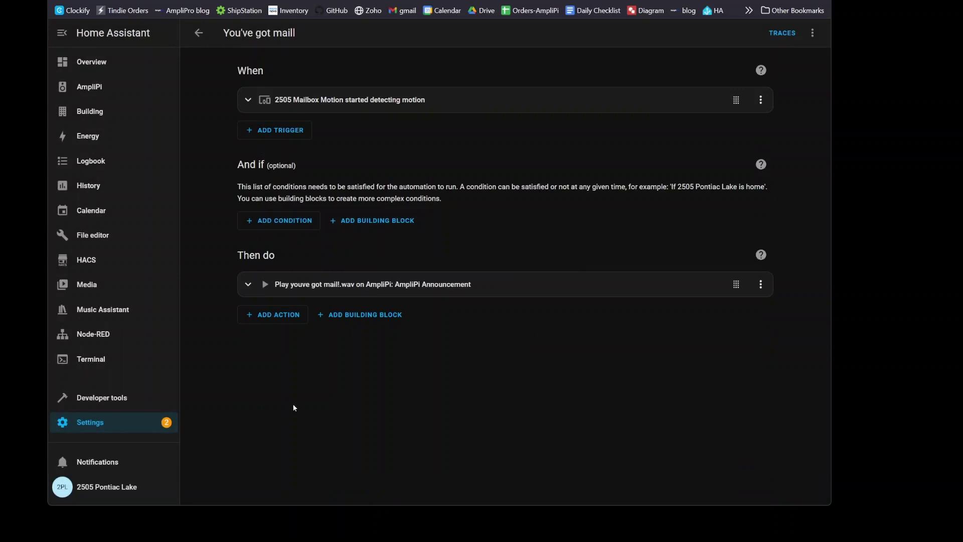
- Open the automations list and toggle the state of the "You've got maill" automation in the Ungrouped category
click(87, 427)
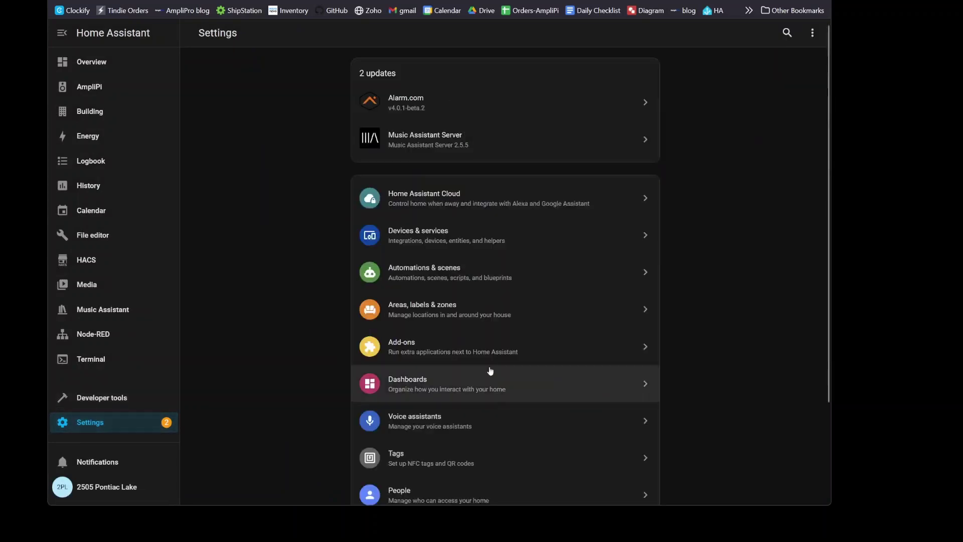
click(435, 280)
scroll(431, 291, down, 8)
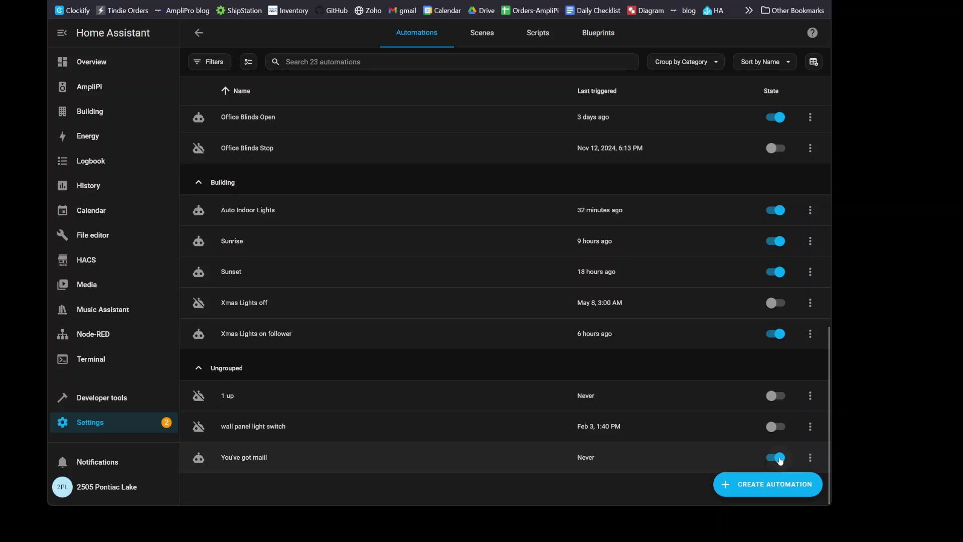
click(780, 460)
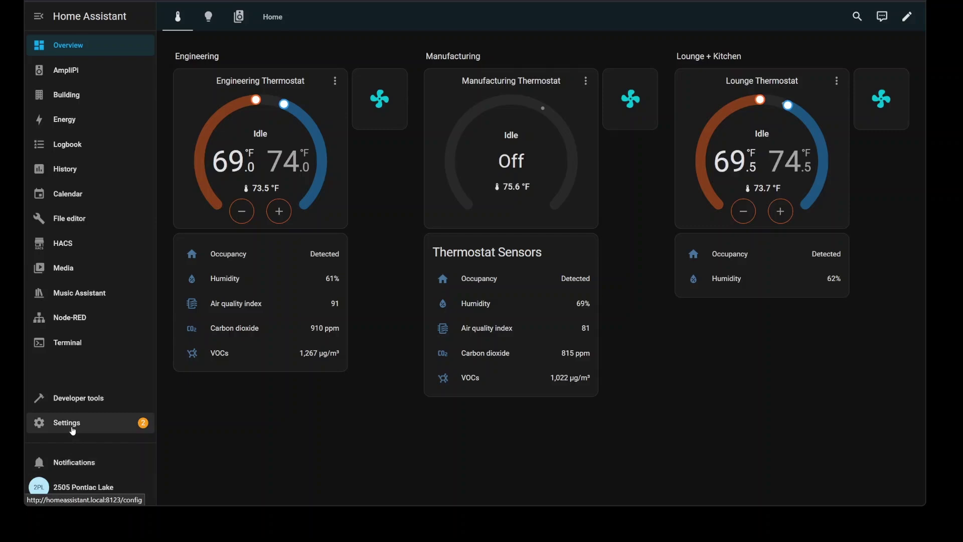
- Go to the automations and scenes settings and create another empty automation from scratch
click(73, 430)
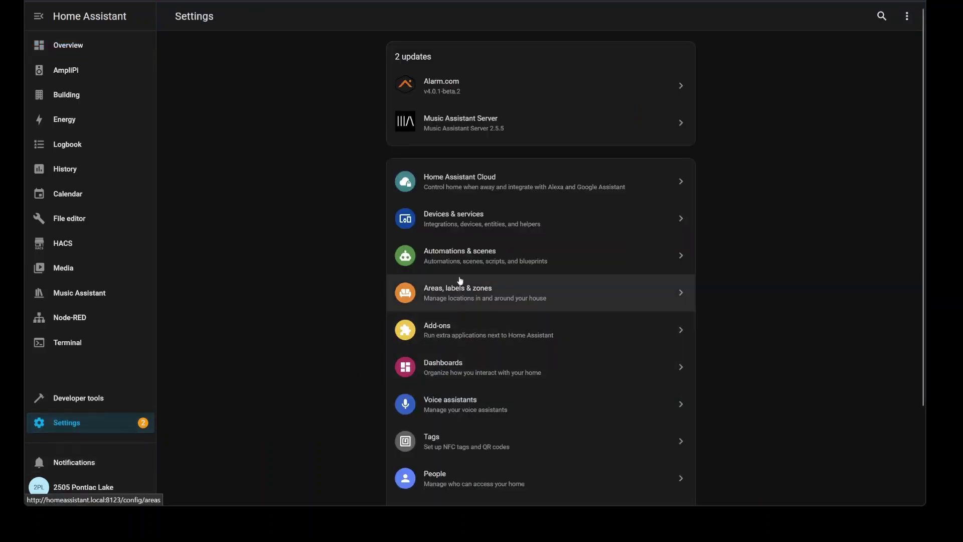
click(461, 260)
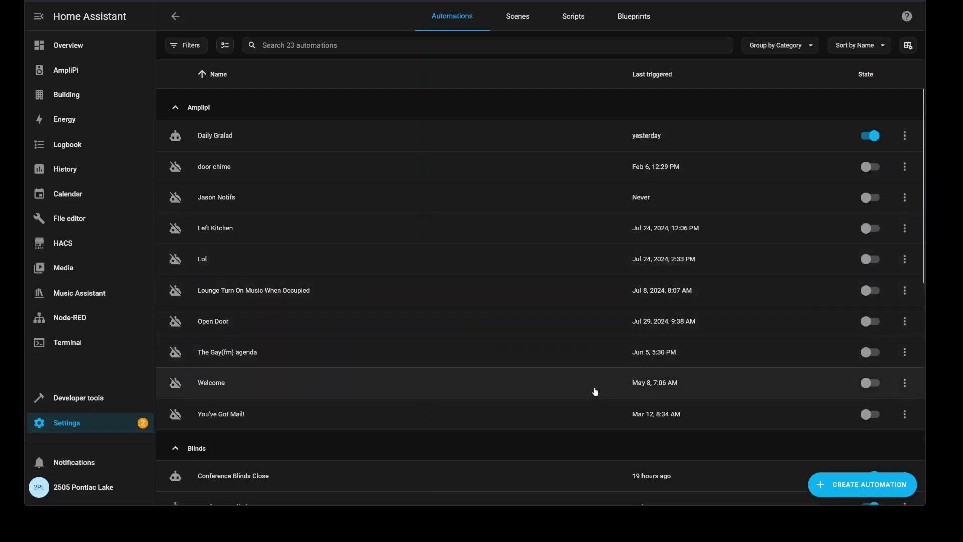
click(856, 485)
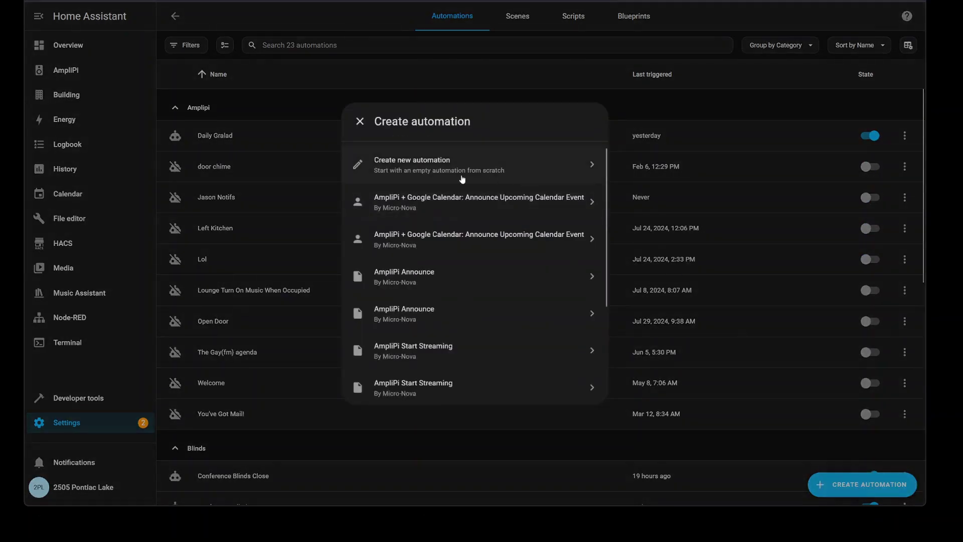
click(443, 172)
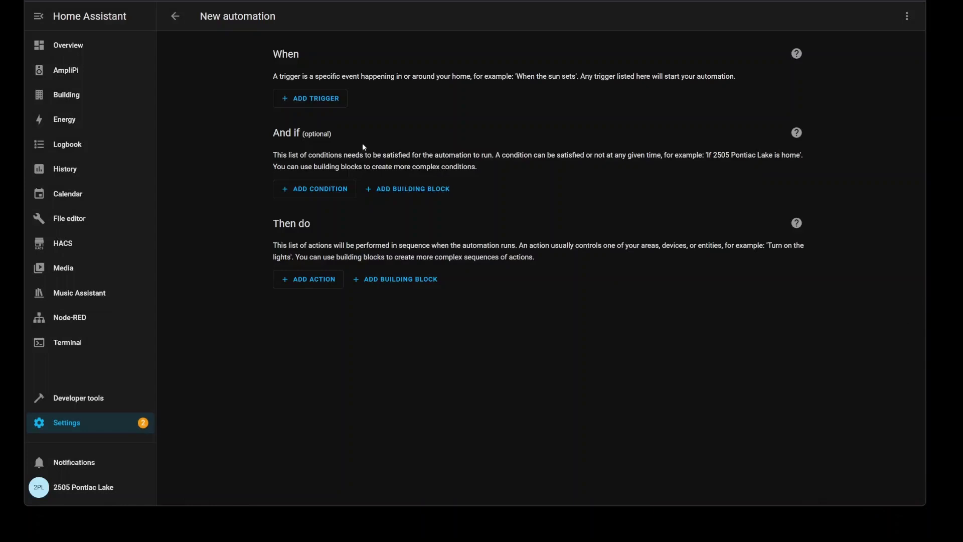
- Add a device trigger to the new automation and choose the Z-Wave Motion Sensor as its device
click(306, 103)
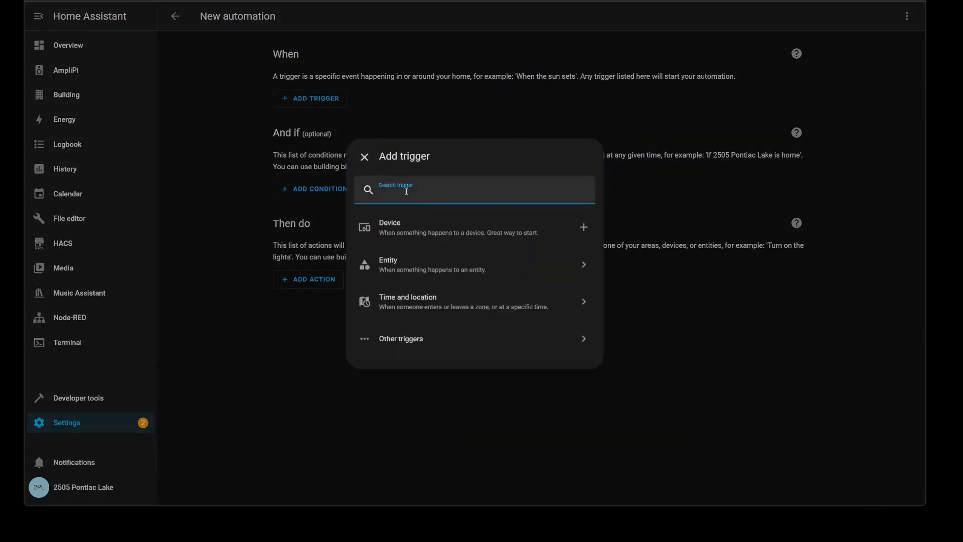
click(425, 231)
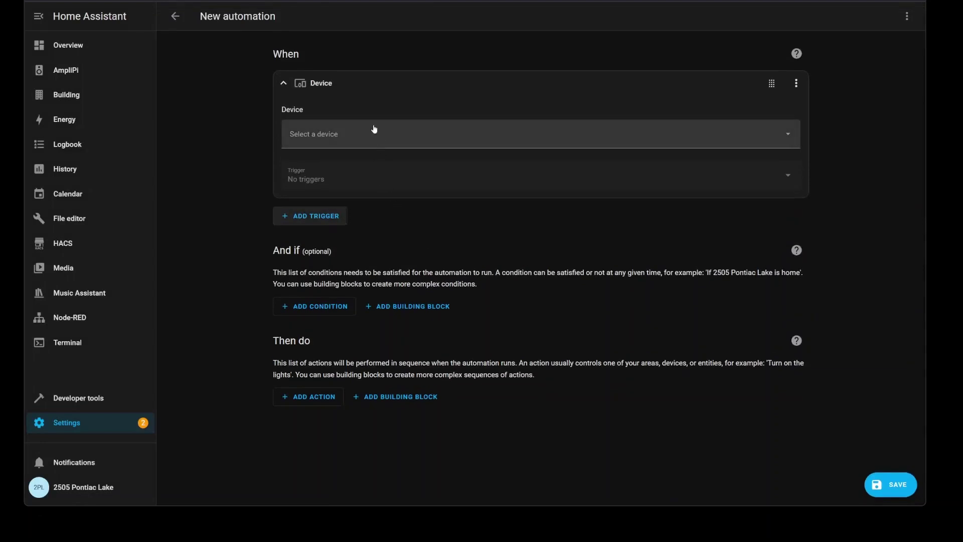
click(374, 131)
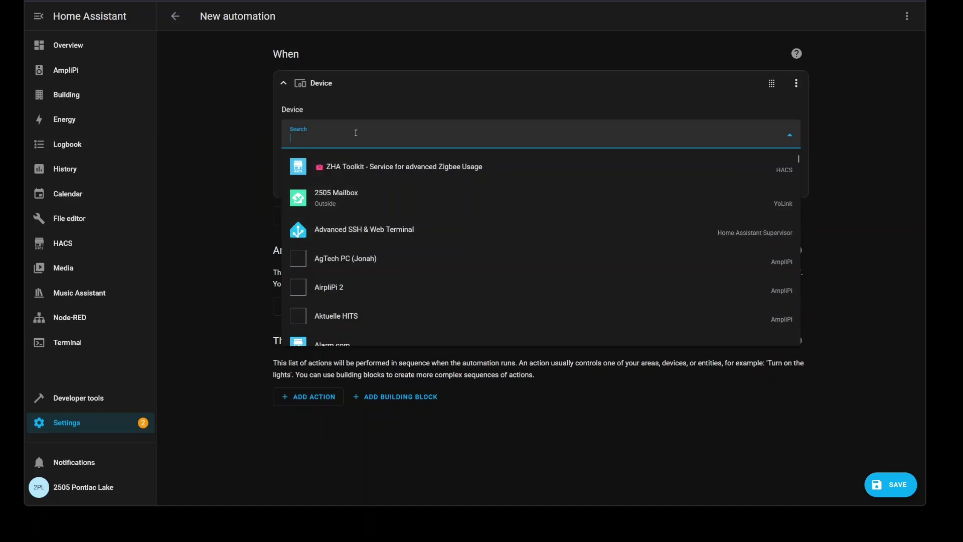
text(mo)
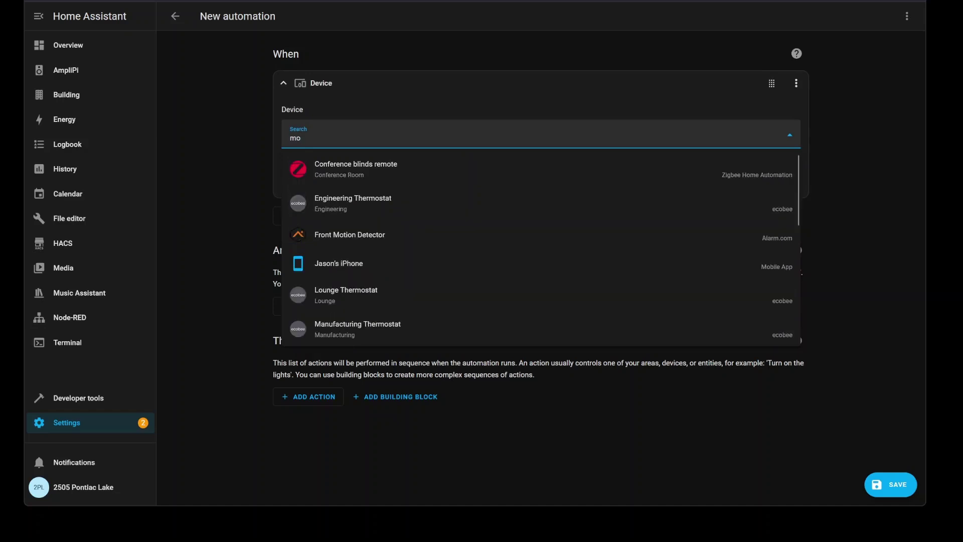
text(t)
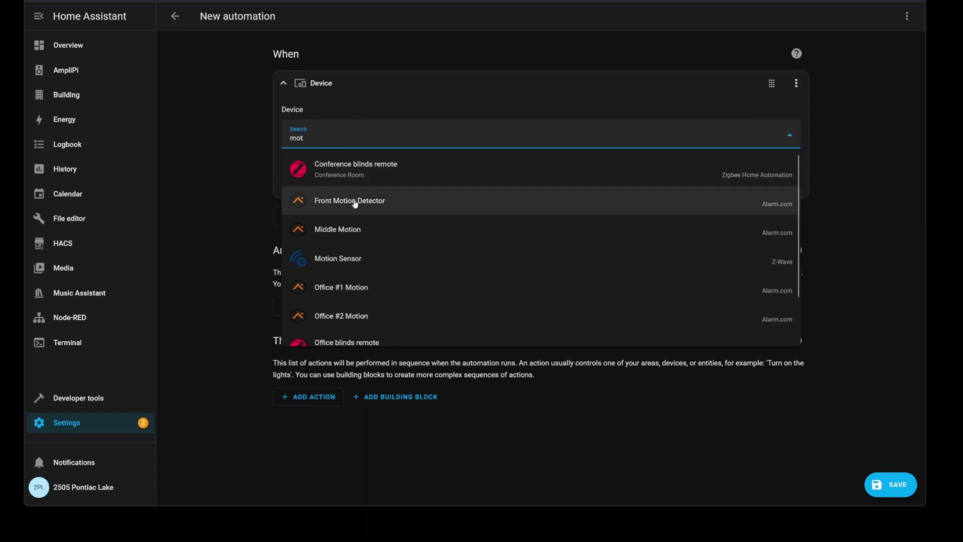
click(356, 264)
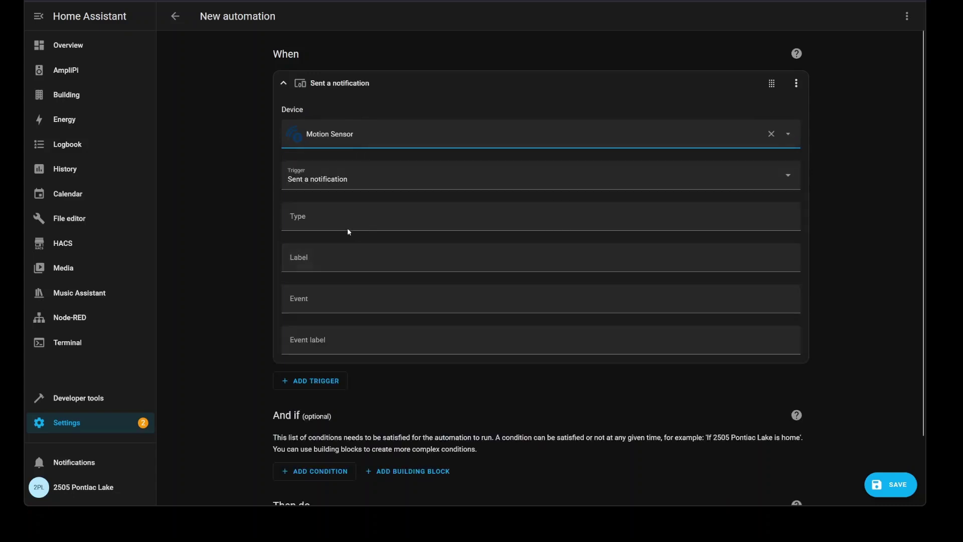
- Set the device trigger to "Motion Sensor Motion detection started detecting motion"
click(350, 184)
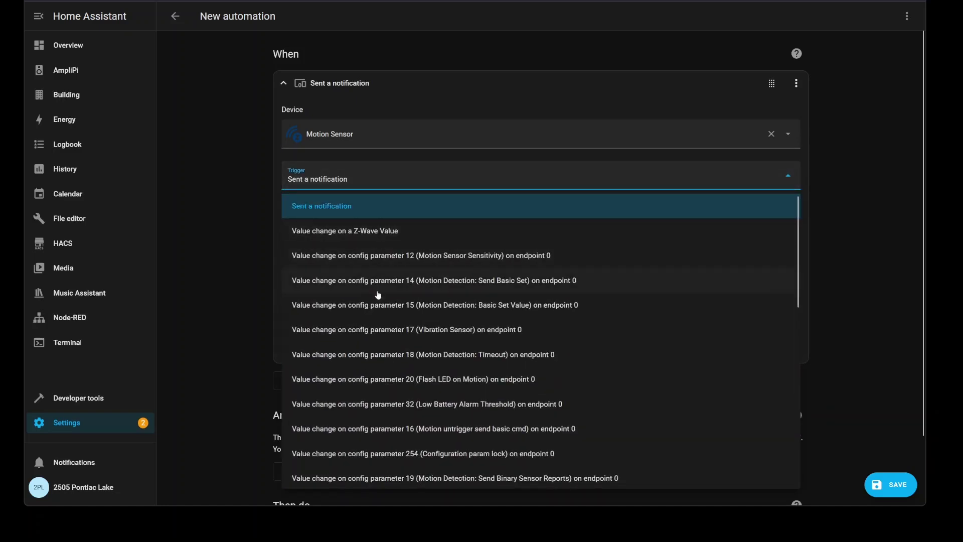
scroll(380, 335, down, 10)
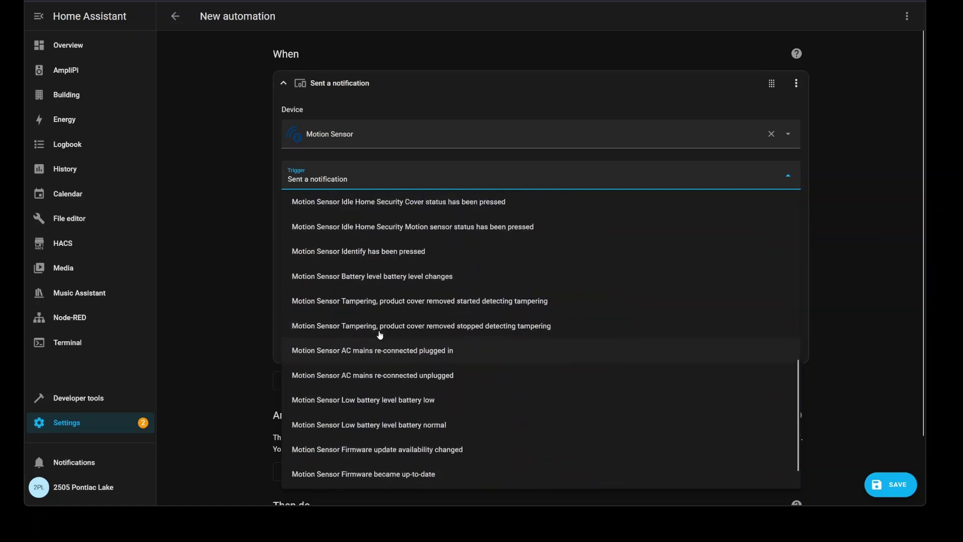
scroll(380, 335, up, 3)
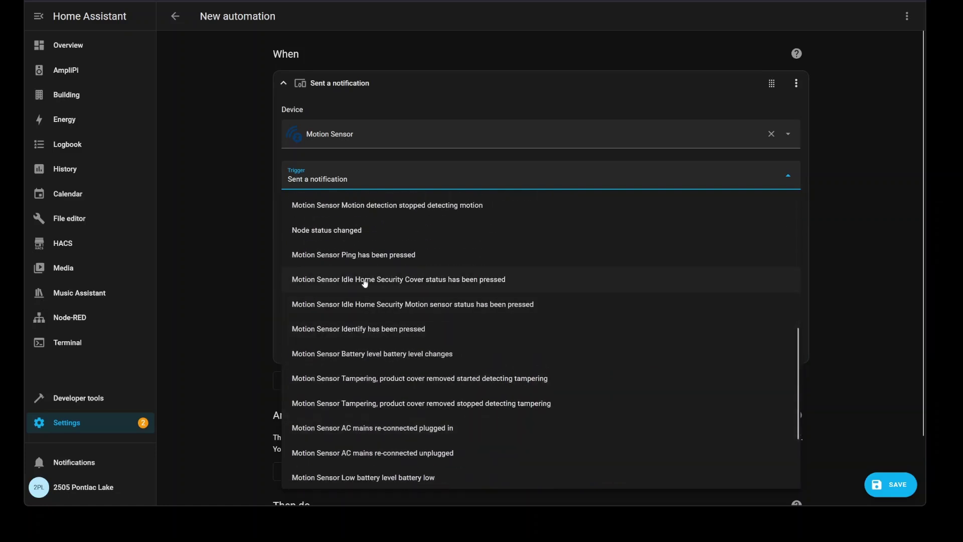
scroll(364, 283, up, 2)
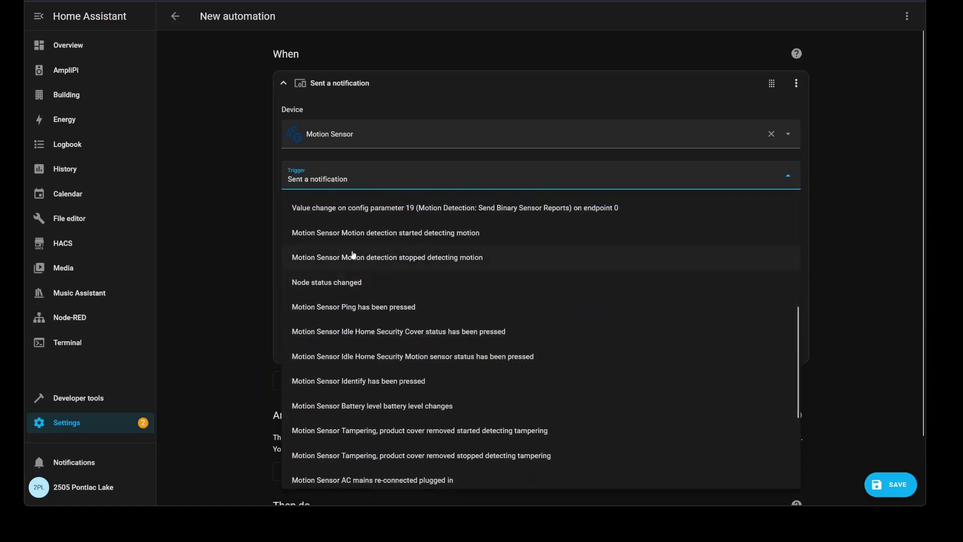
click(411, 239)
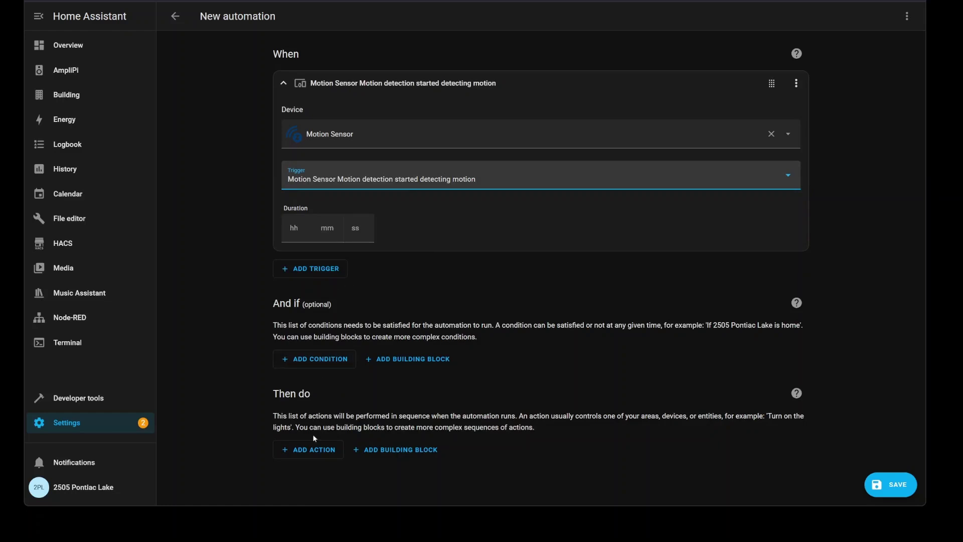
- Add a media player Play media action that targets AmpliPi: AmpliPi Announcement
click(308, 449)
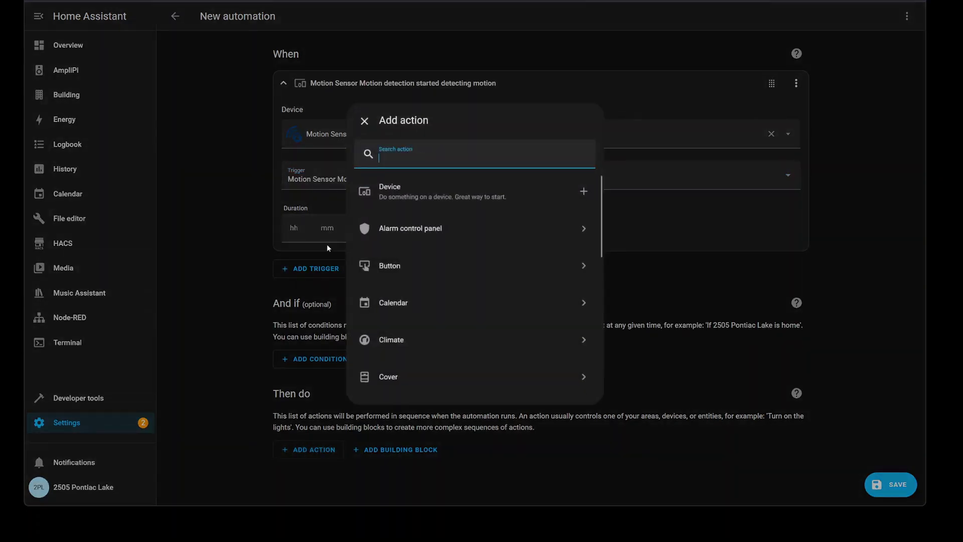
scroll(420, 266, down, 1)
scroll(411, 285, down, 4)
click(409, 286)
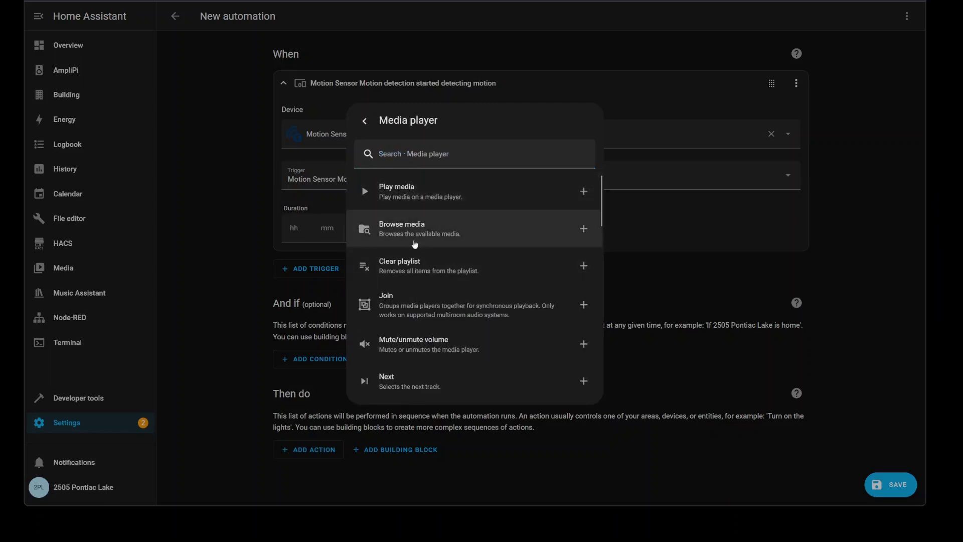
click(409, 200)
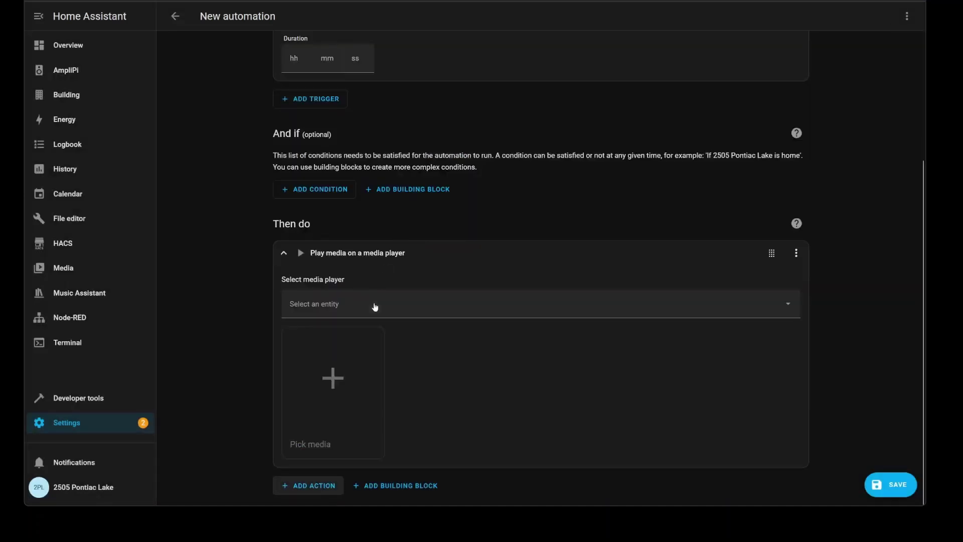
click(332, 315)
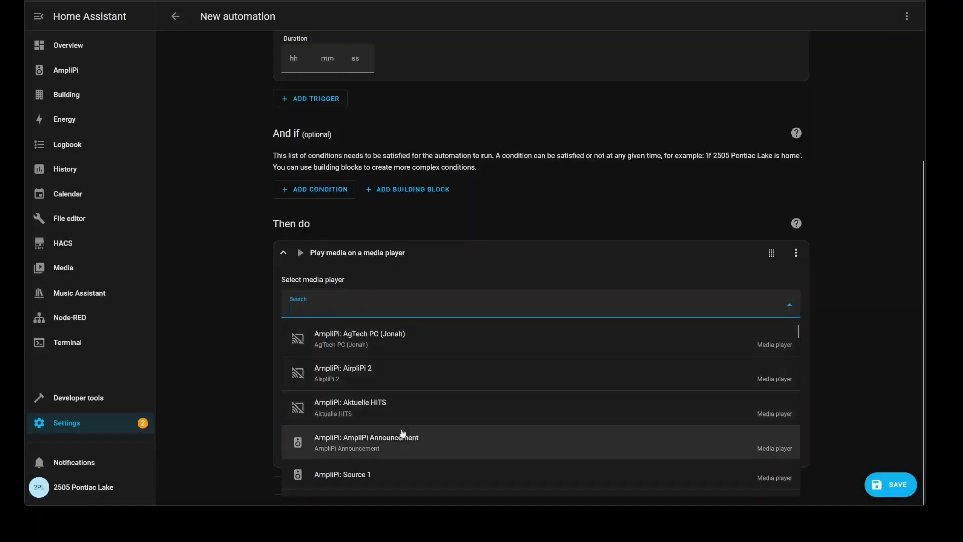
click(382, 445)
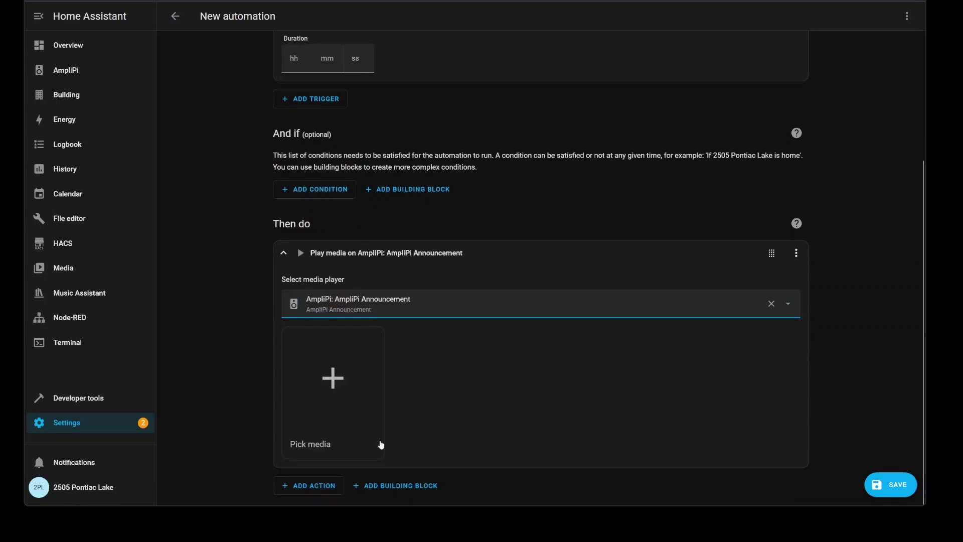
- Pick The Legend of Zelda_ Ocarina of Time - Secret Sound.mp3 from My media as the action's sound
click(335, 385)
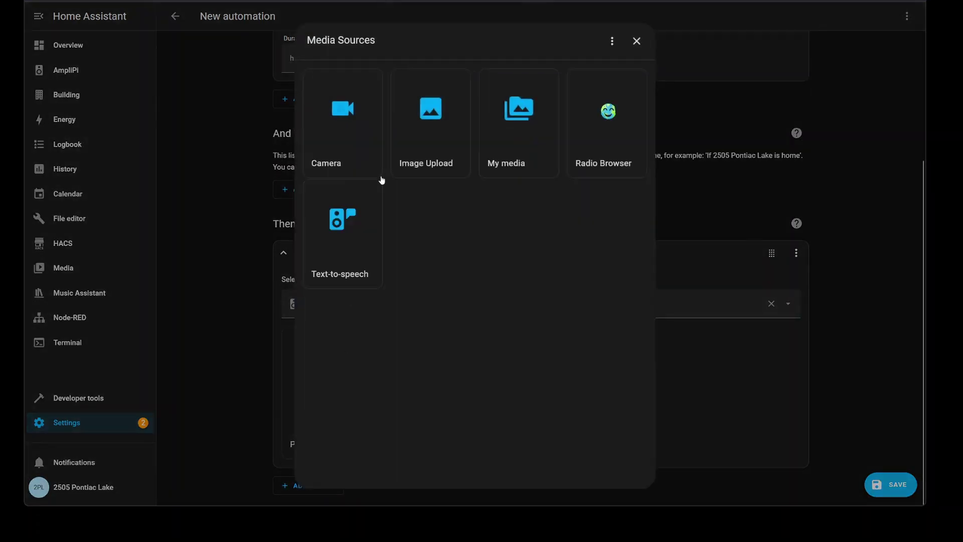
click(497, 125)
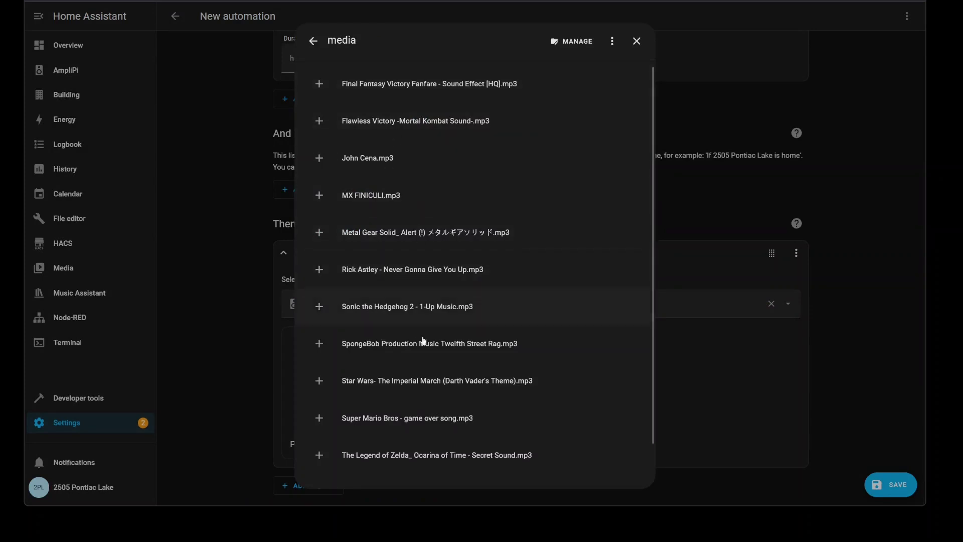
scroll(430, 408, down, 2)
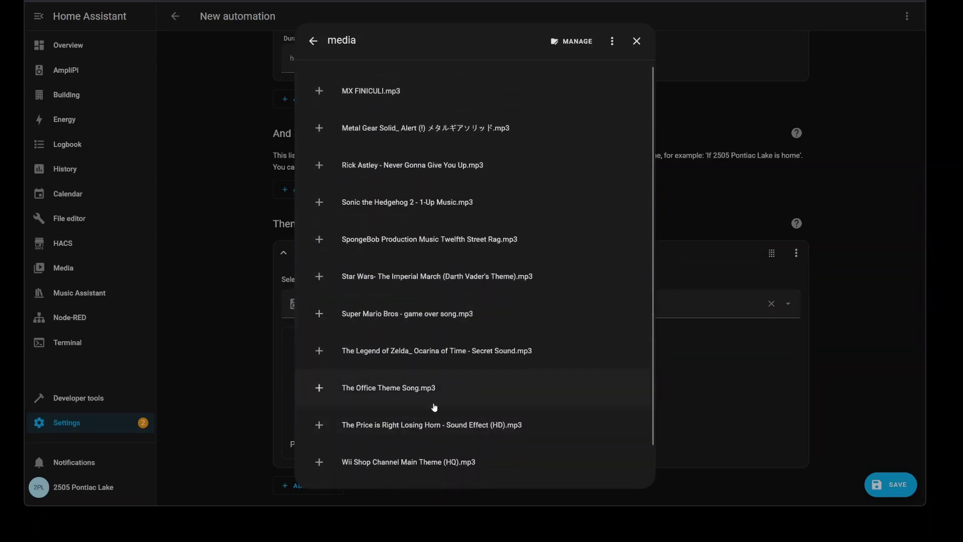
scroll(431, 413, down, 3)
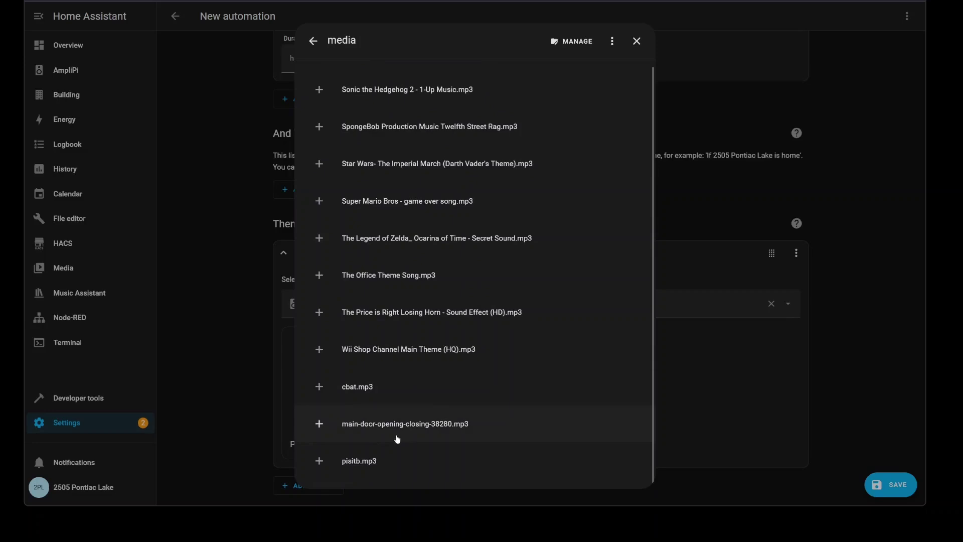
scroll(399, 411, up, 3)
click(401, 343)
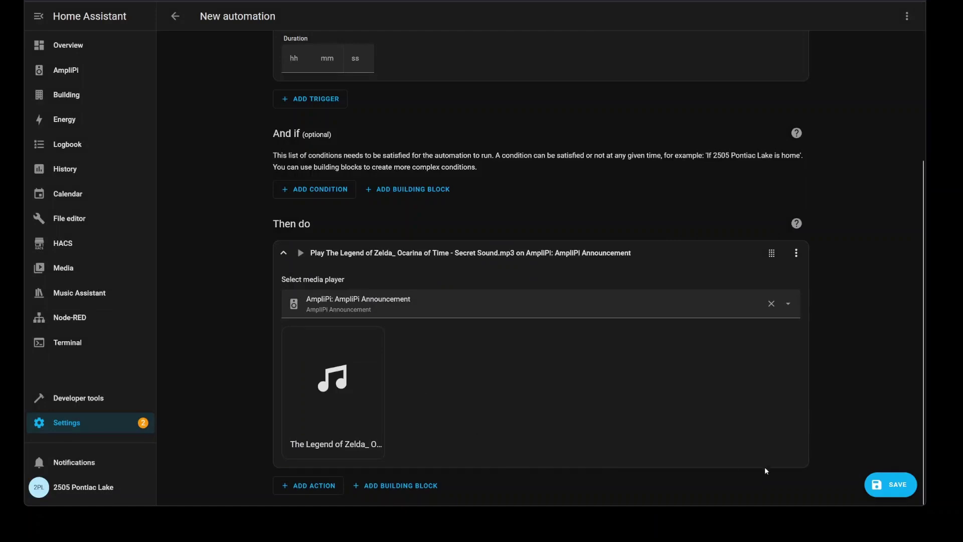
- Save the automation under the name "Door Bell"
click(906, 492)
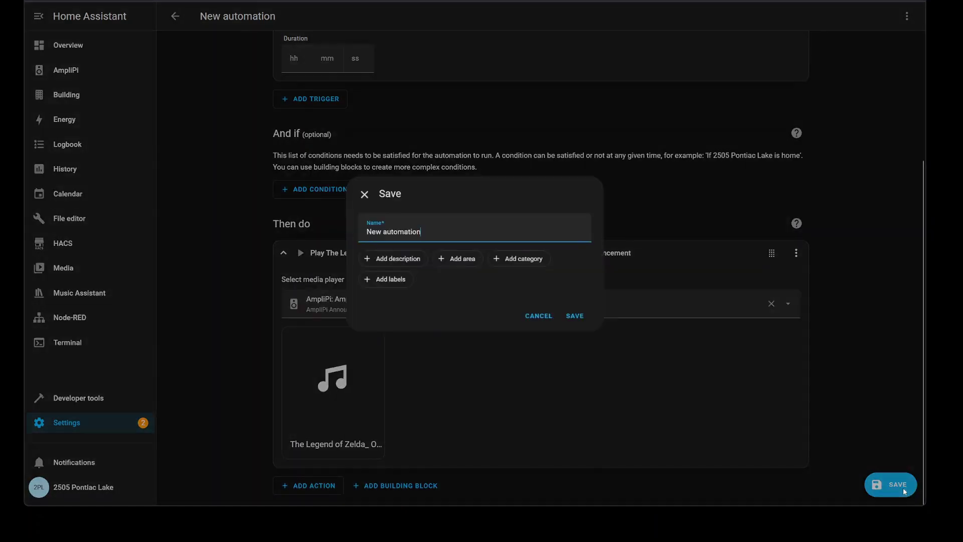
drag(507, 235, 209, 204)
text(Door Bell)
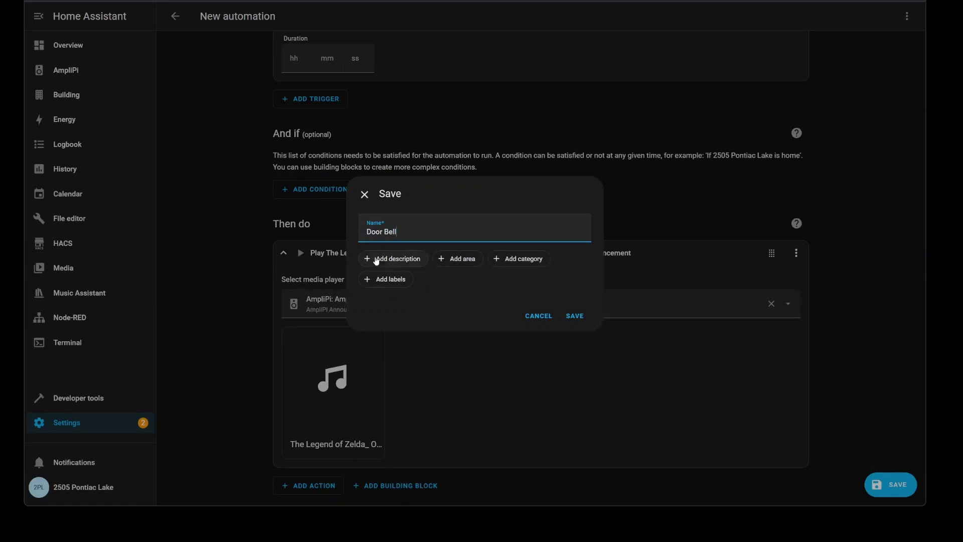
click(578, 319)
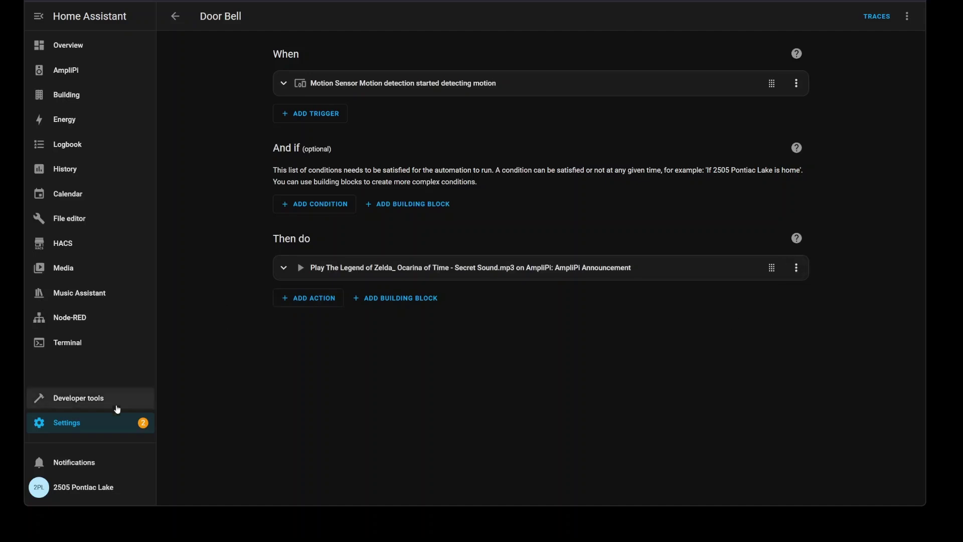
- Return to the automations list in the settings and disable the Door Bell automation in the Ungrouped category
click(101, 424)
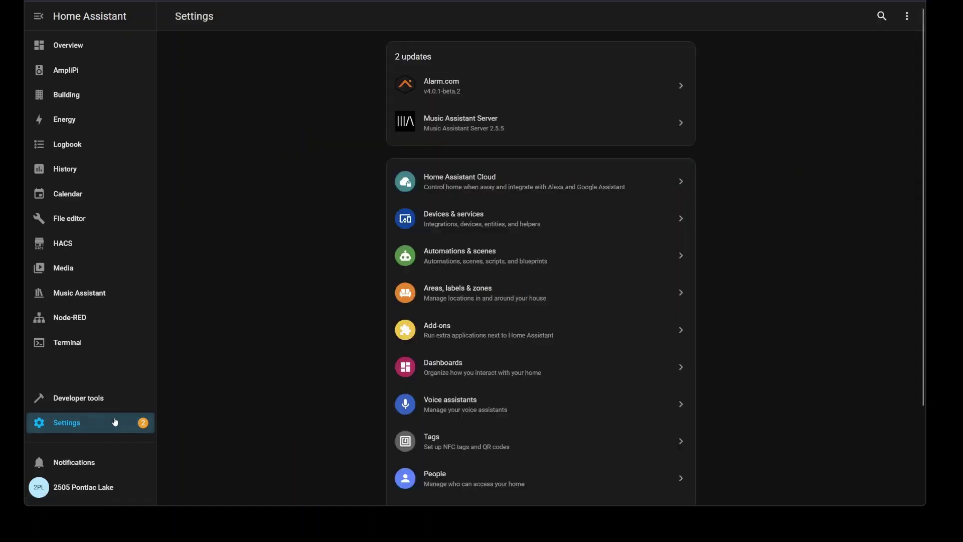
click(458, 260)
scroll(562, 321, down, 5)
scroll(591, 356, down, 4)
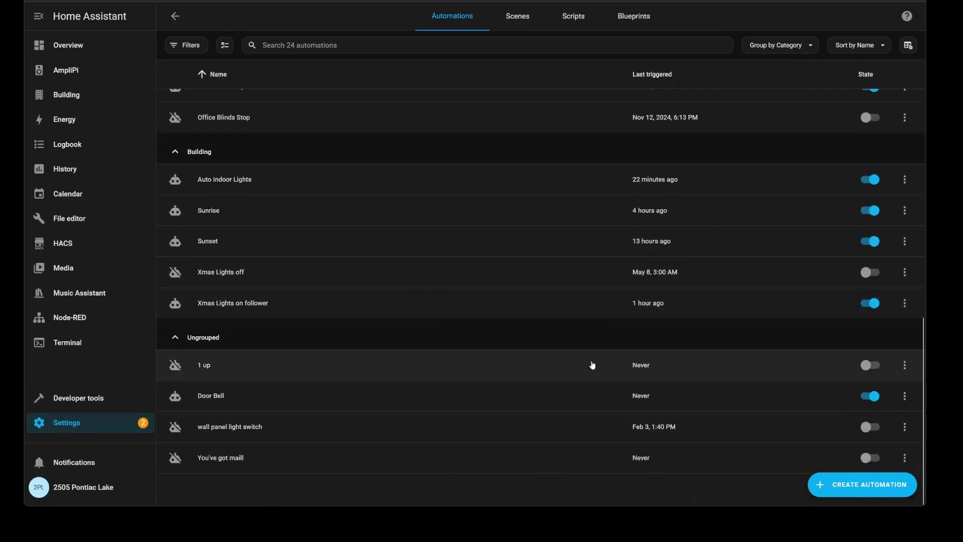
click(872, 400)
- Look through the options available for the Door Bell automation, such as Run actions, and dismiss them
right_click(911, 403)
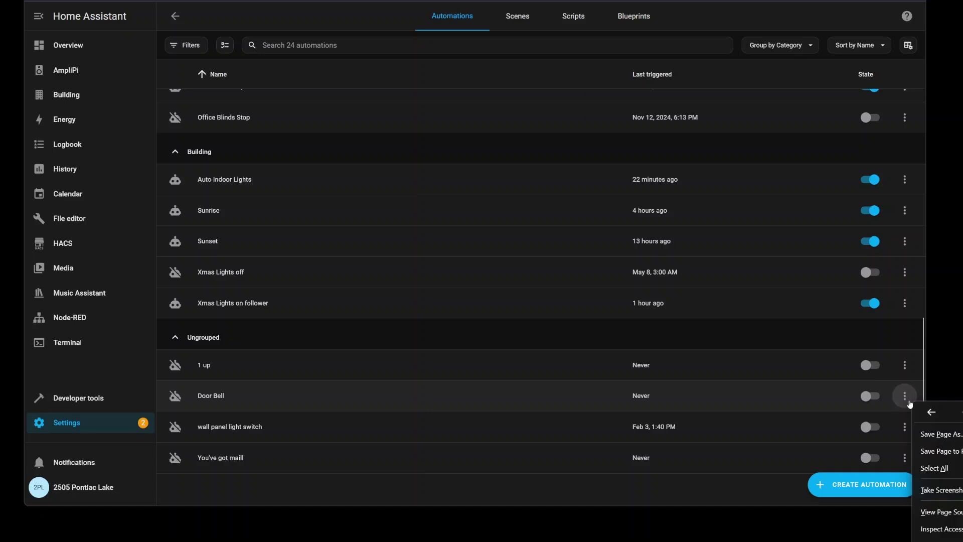
click(906, 403)
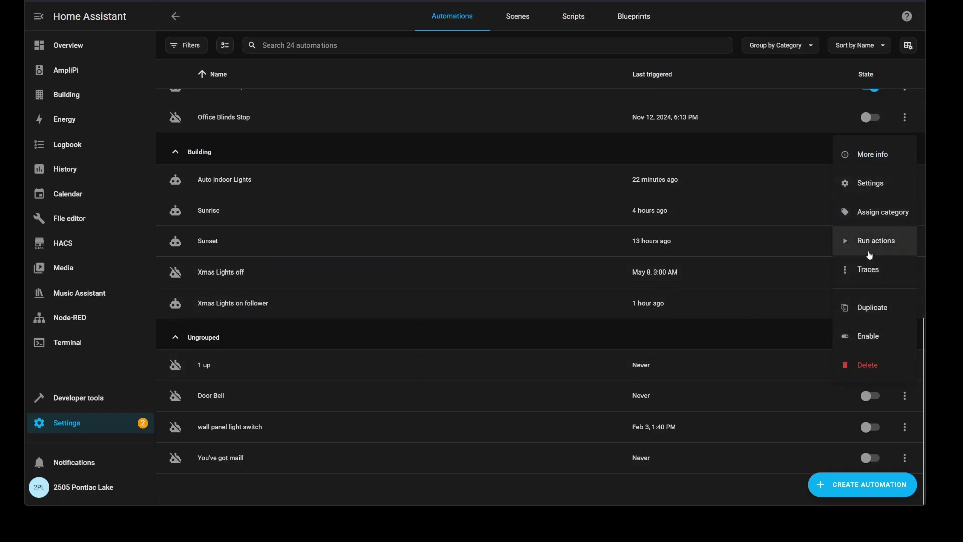
click(757, 338)
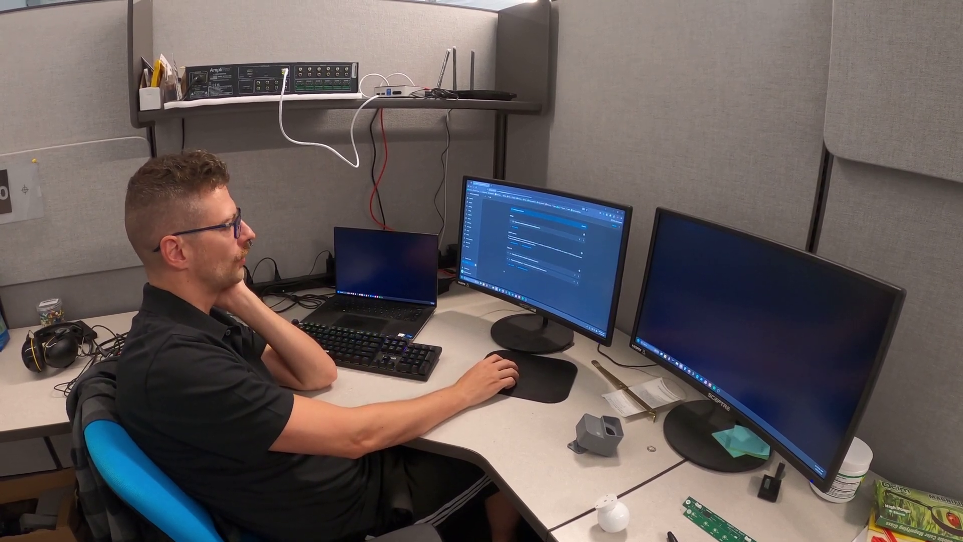
click(529, 228)
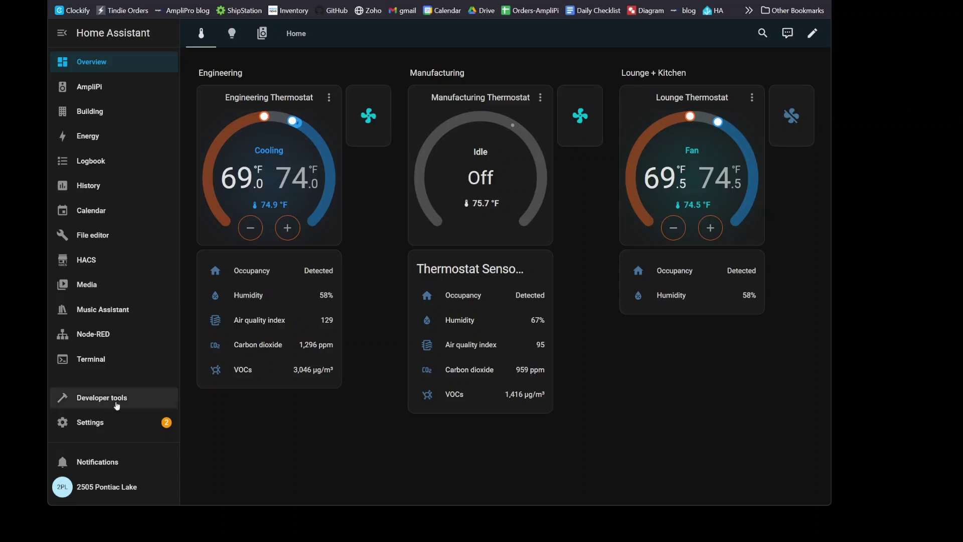
- From the Overview dashboard, go to the automations and scenes settings and create a new empty automation
click(84, 430)
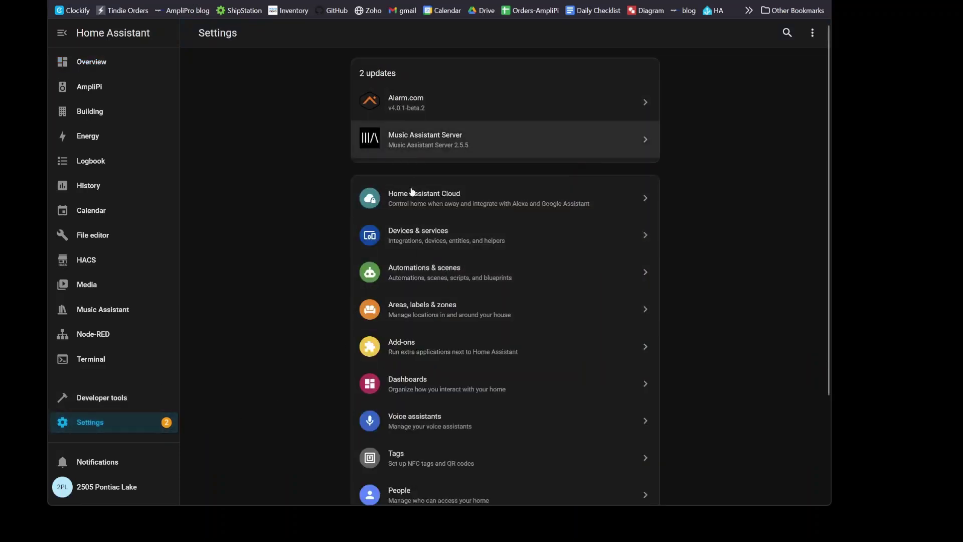
click(419, 284)
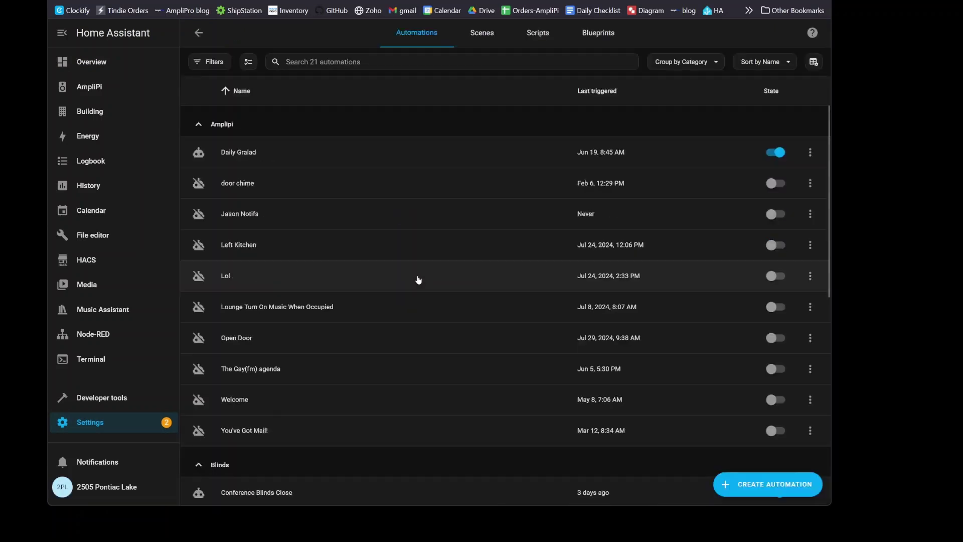
click(778, 490)
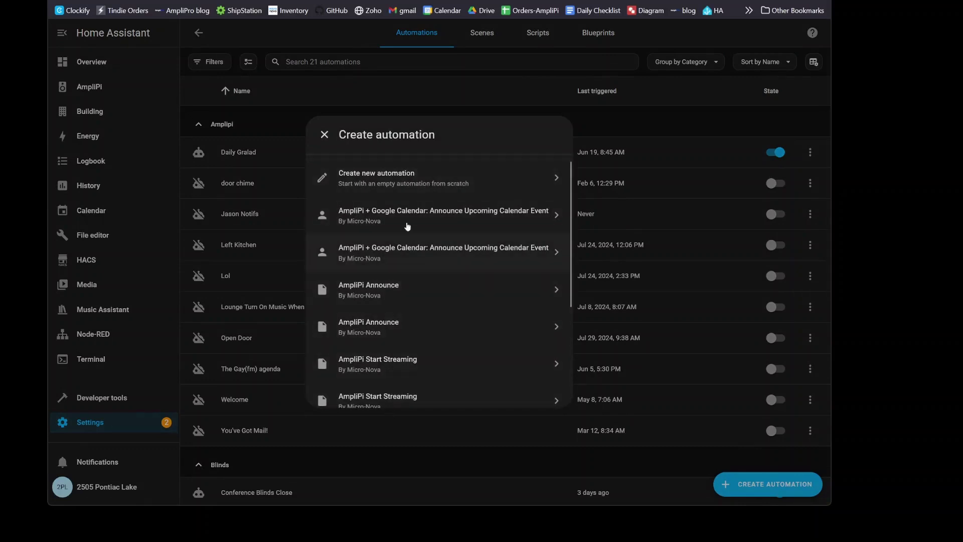
click(397, 177)
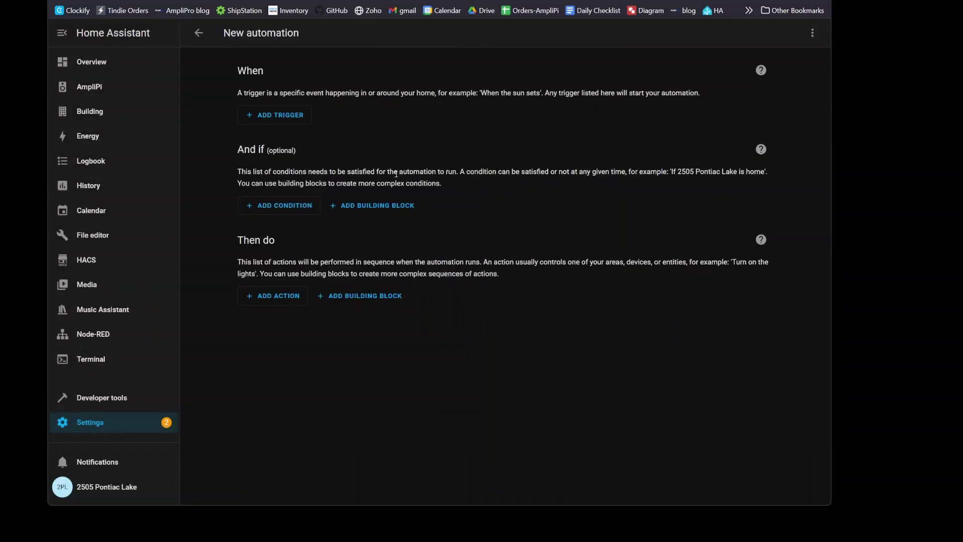
- Add a device trigger to the new automation and choose the Z-Wave Motion Sensor as its device
click(275, 117)
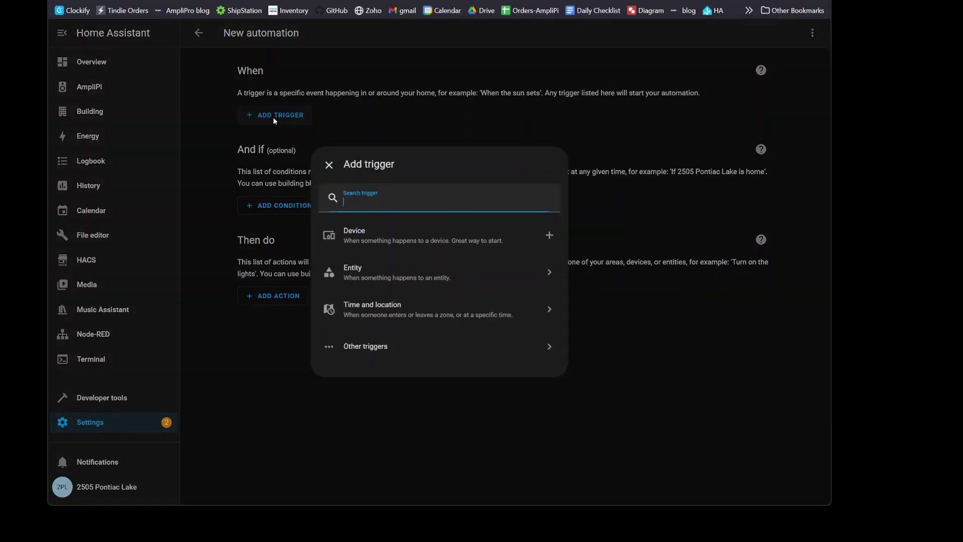
click(399, 238)
click(340, 149)
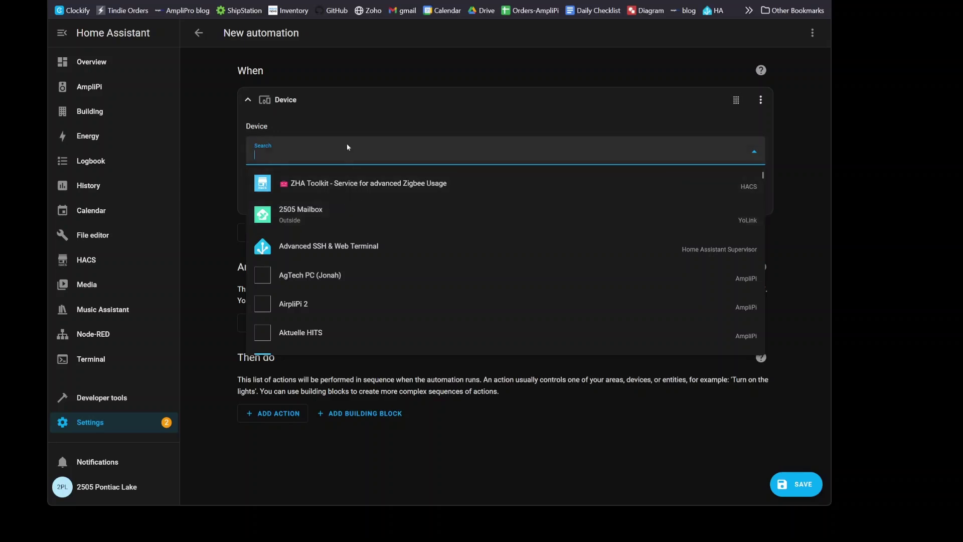
text(mo)
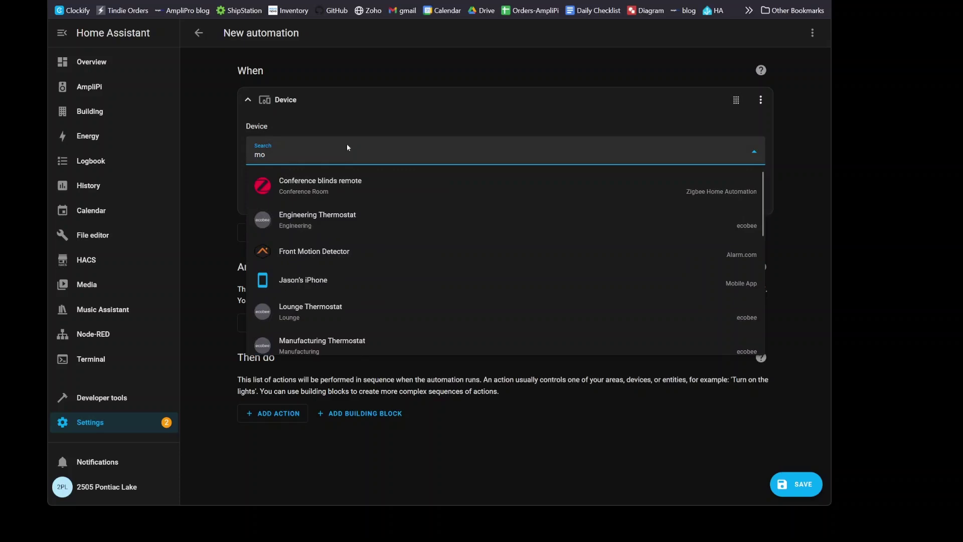
text(tio)
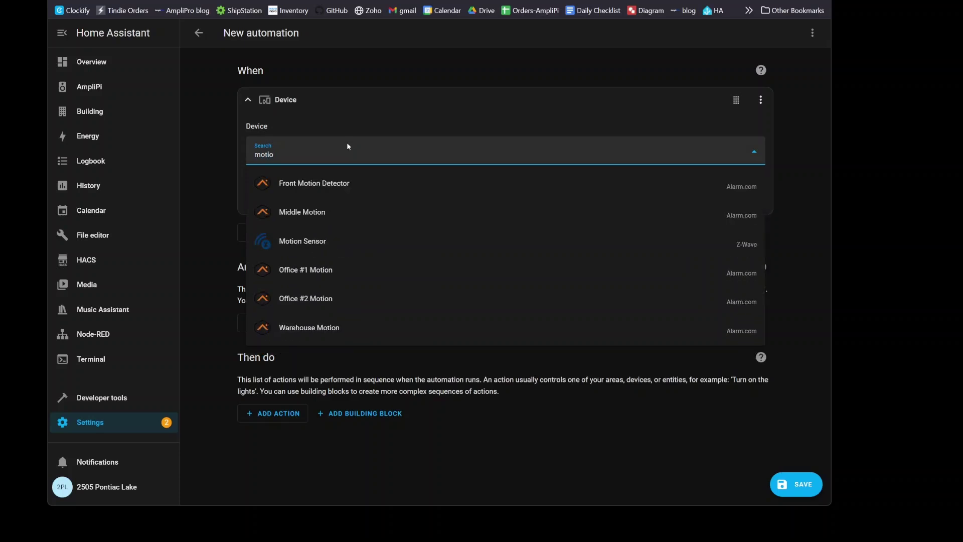
click(352, 244)
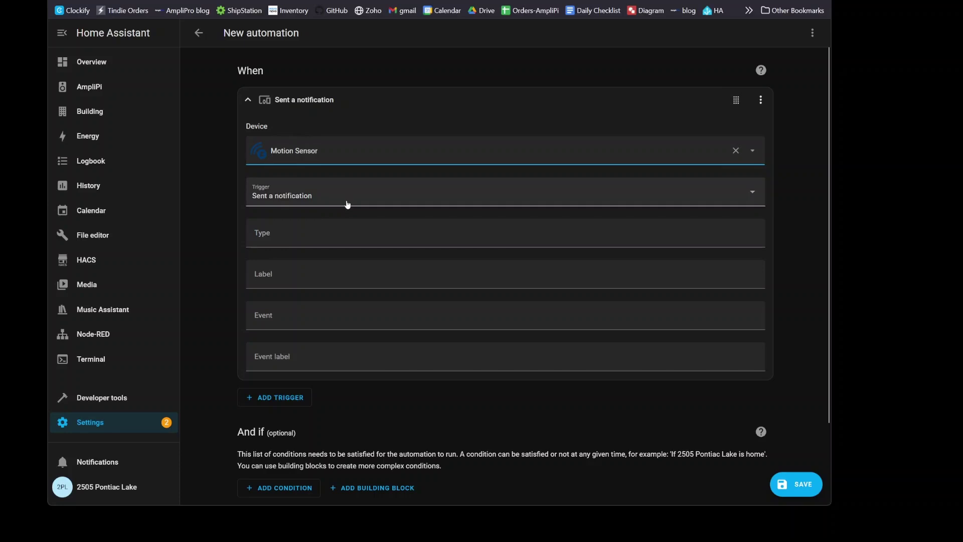
- Set the Motion Sensor's trigger to "Motion Sensor Motion detection started detecting motion"
click(316, 199)
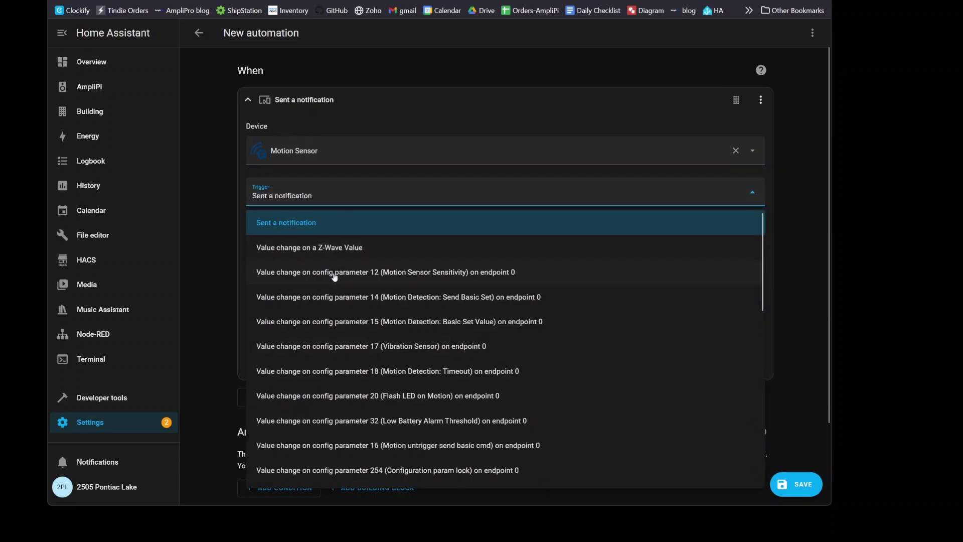
scroll(334, 276, down, 10)
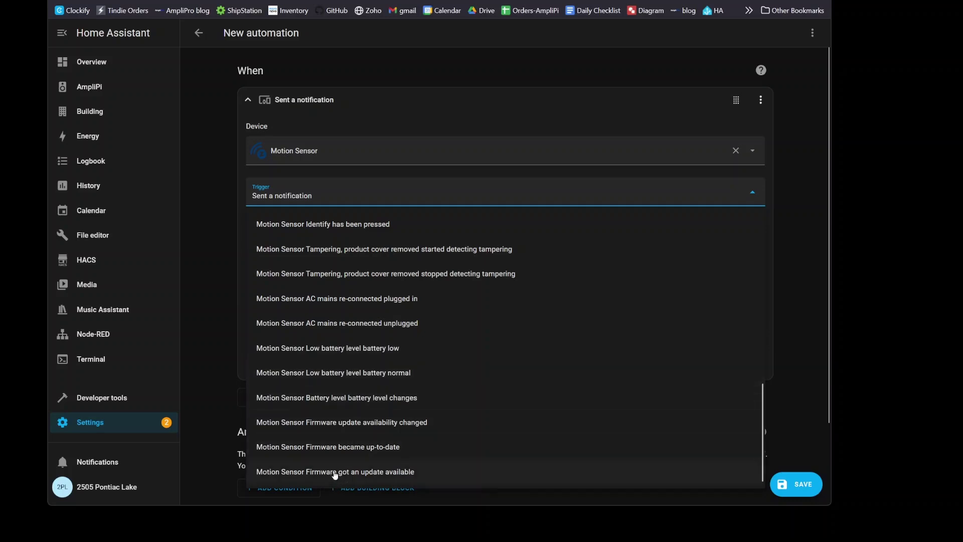
scroll(346, 333, up, 3)
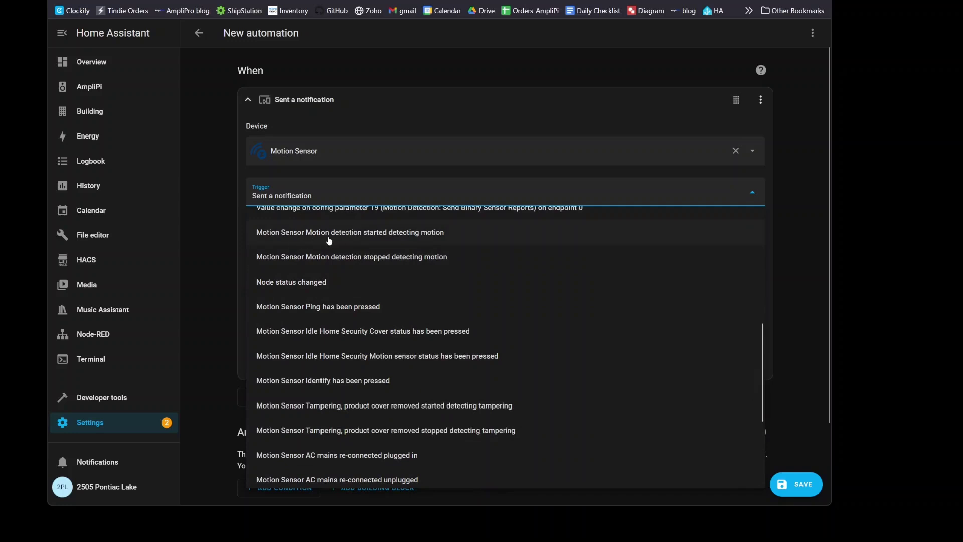
click(412, 243)
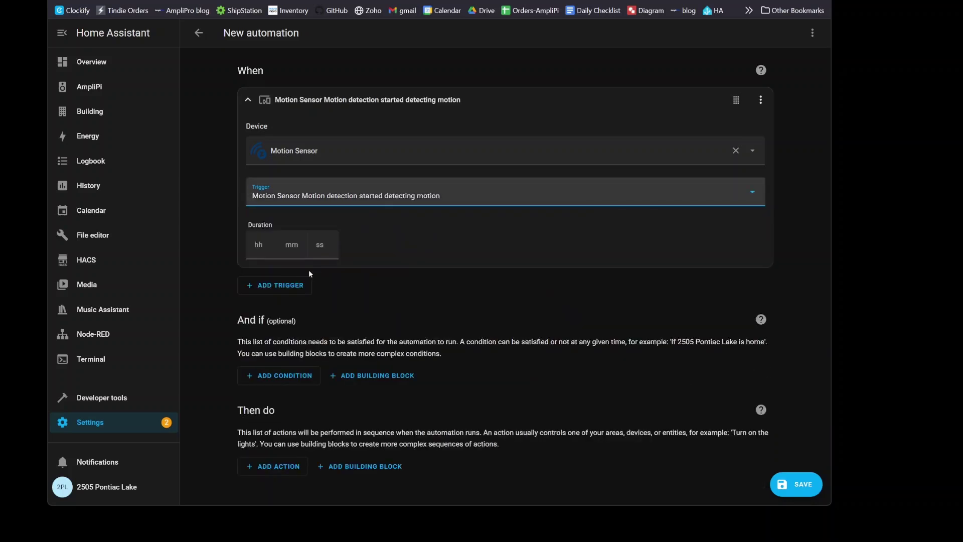
- Add a media player Play media action that targets "AmpliPi: AmpliPi Announcement"
click(275, 466)
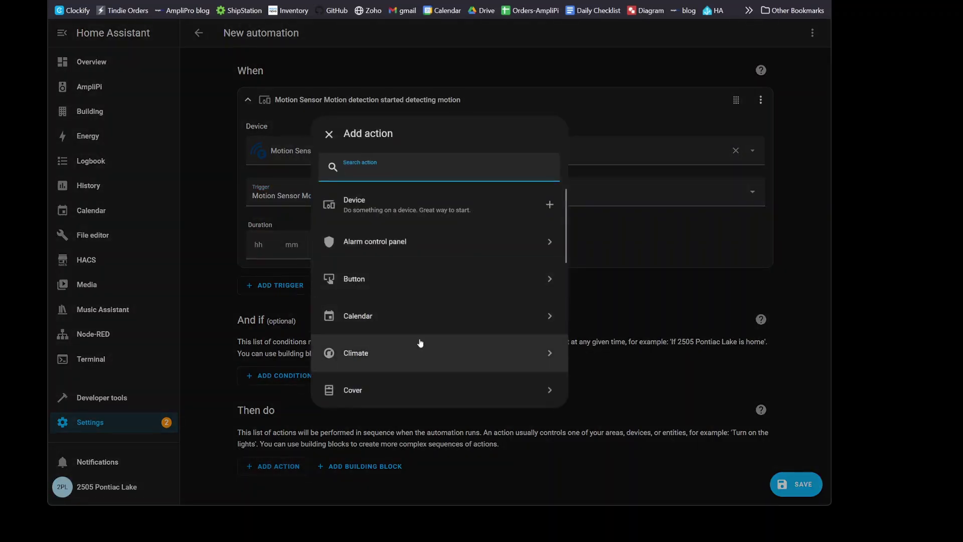
scroll(420, 344, down, 4)
click(402, 296)
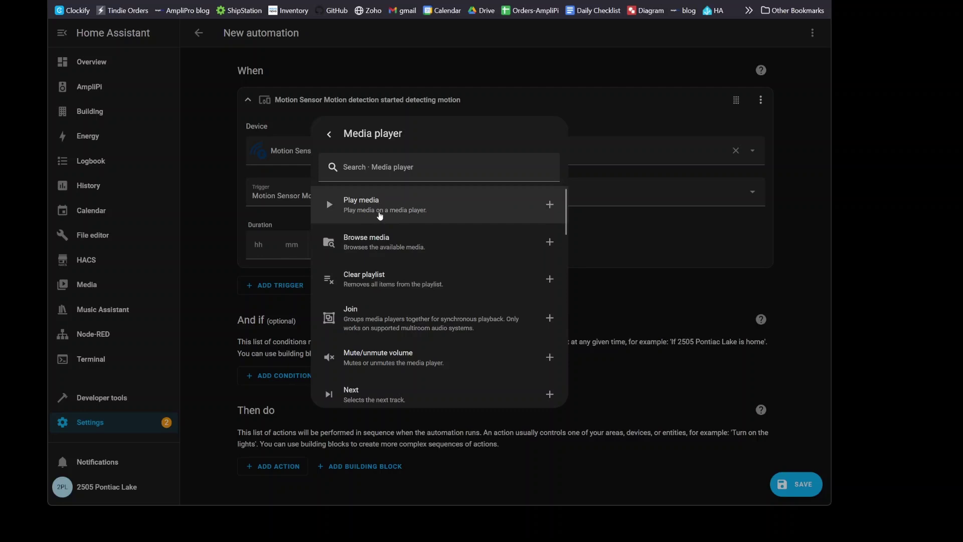
click(380, 215)
click(348, 300)
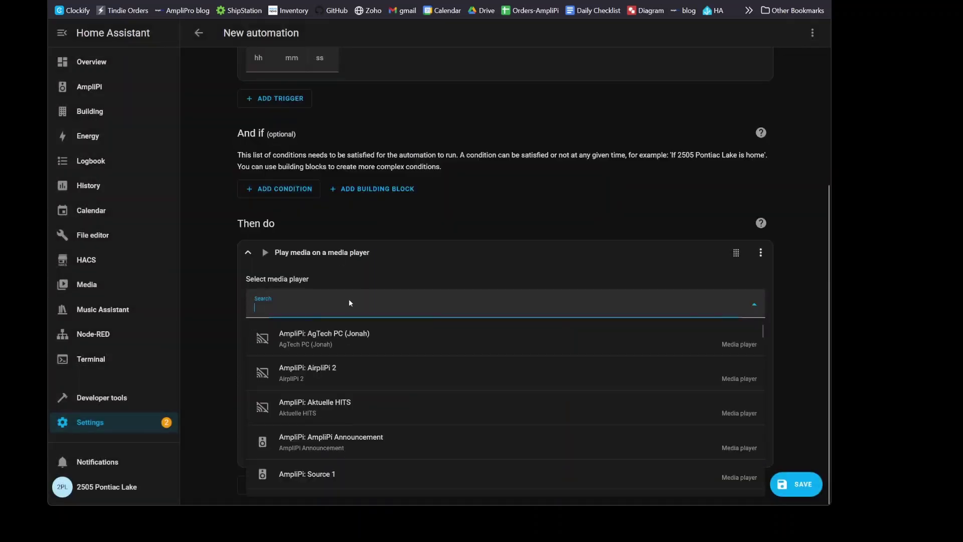
scroll(344, 384, down, 2)
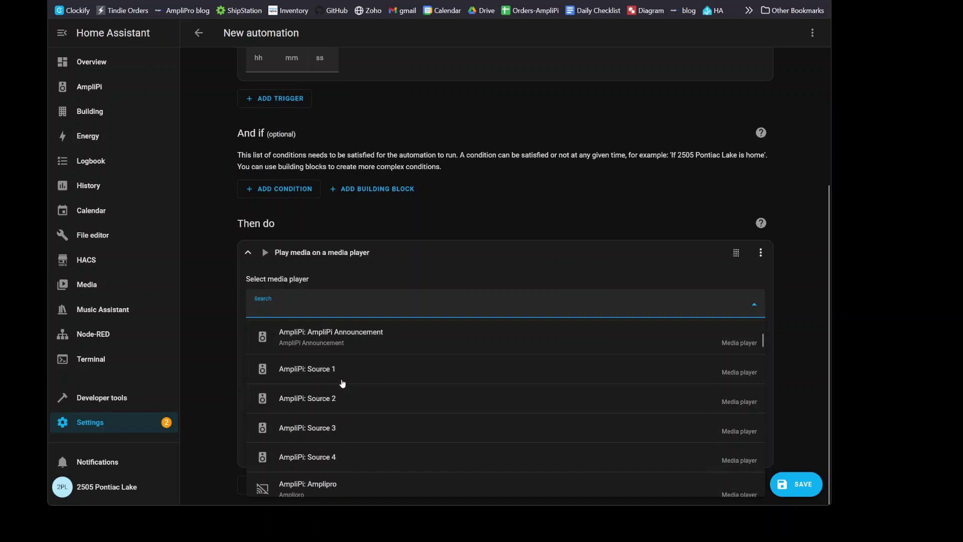
text(ann)
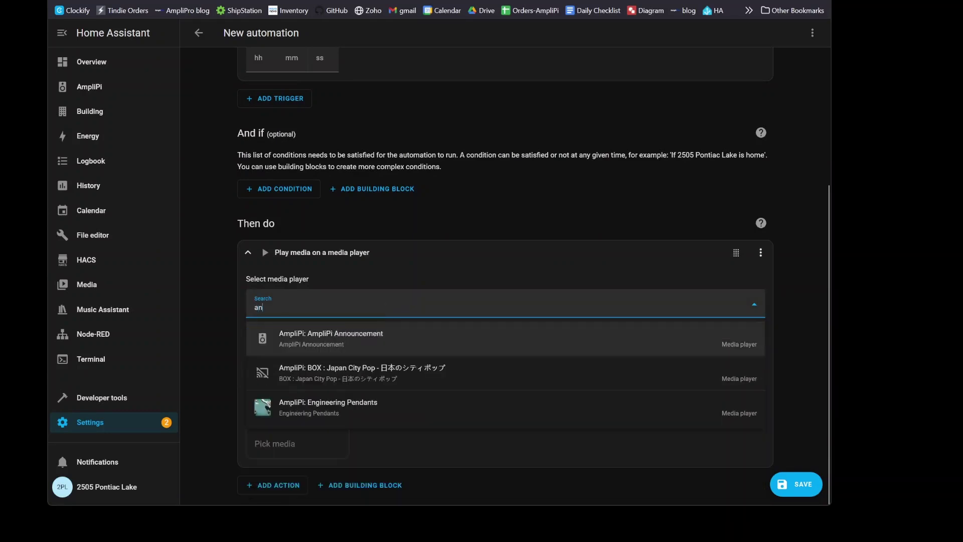
click(359, 343)
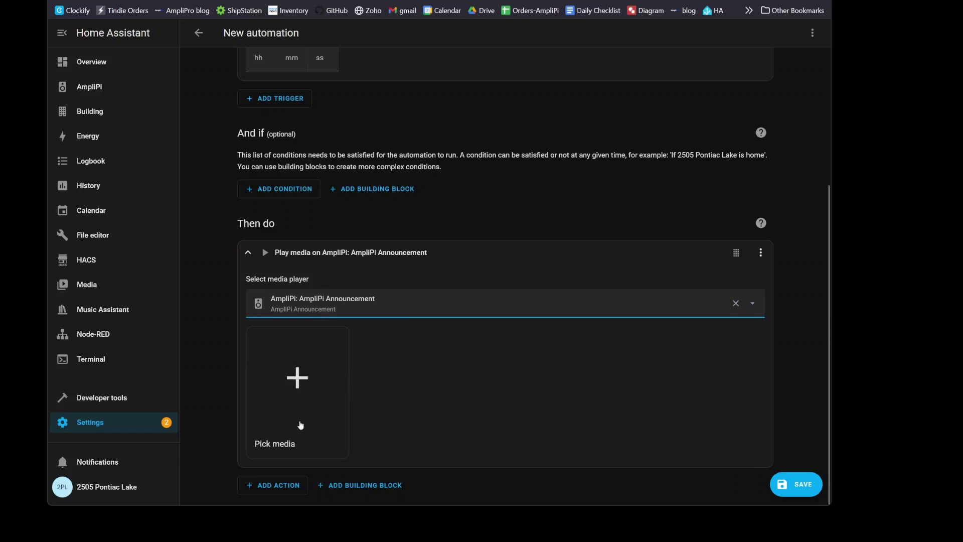
- Pick "Sonic the Hedgehog 2 - 1-Up Music.mp3" from My media as the sound for the Play media action
click(296, 382)
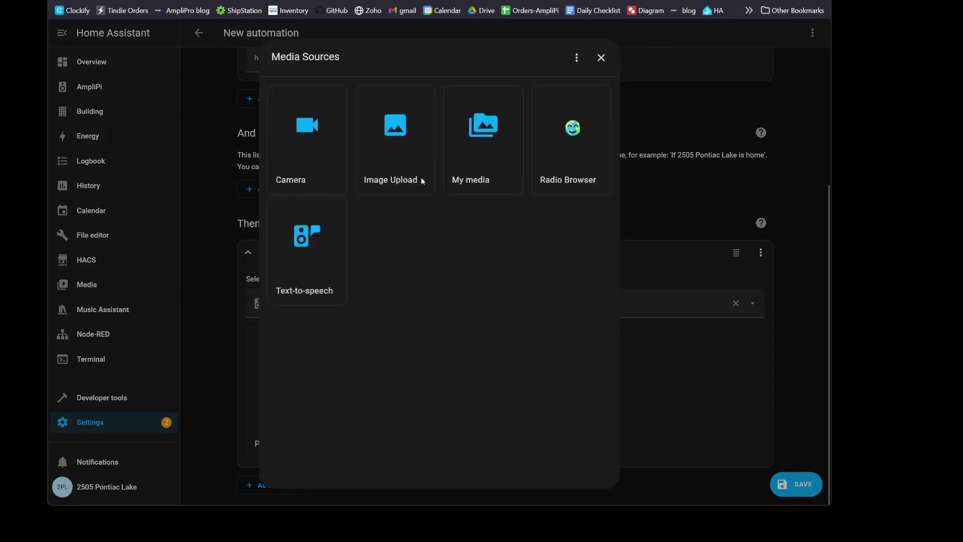
click(468, 156)
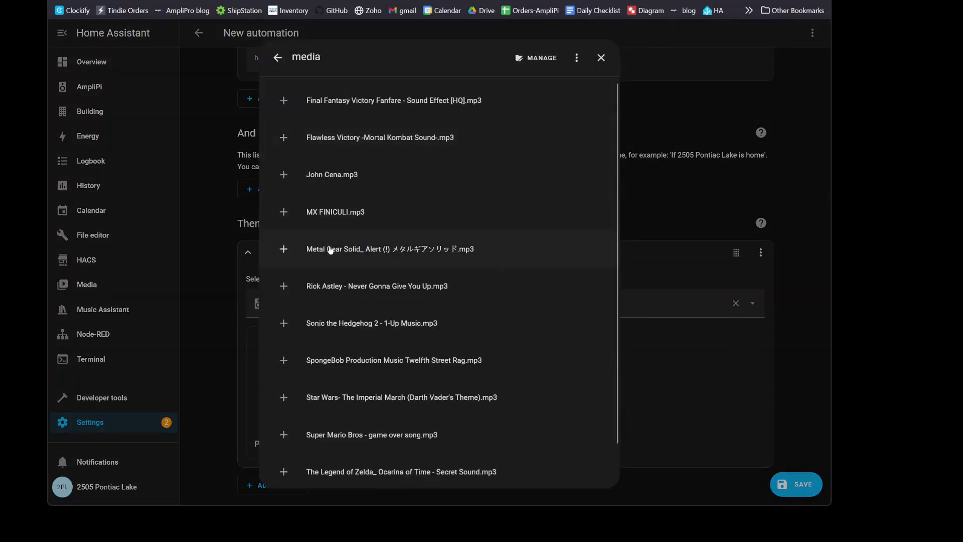
click(356, 324)
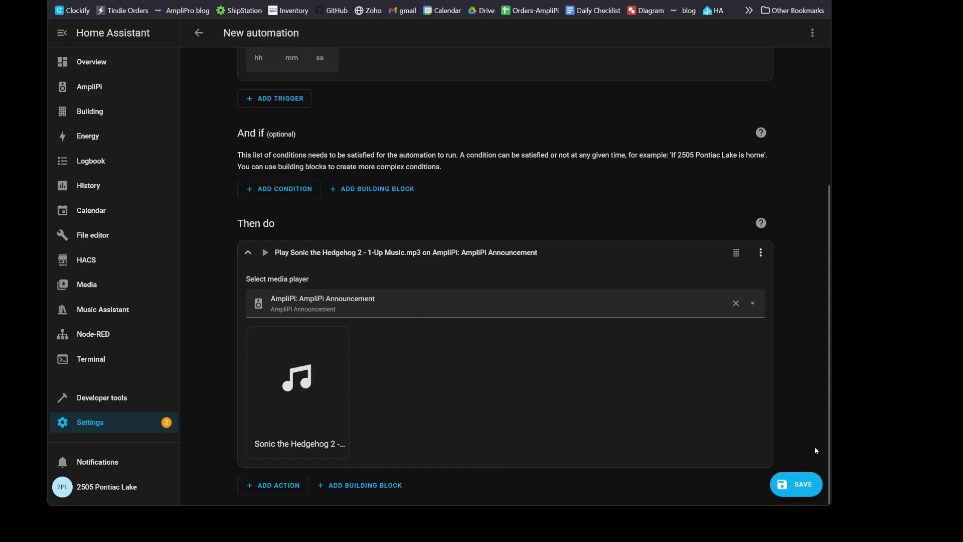
- Review the trigger and action, and save the automation under the name "1 up"
scroll(475, 296, up, 1)
scroll(475, 296, up, 3)
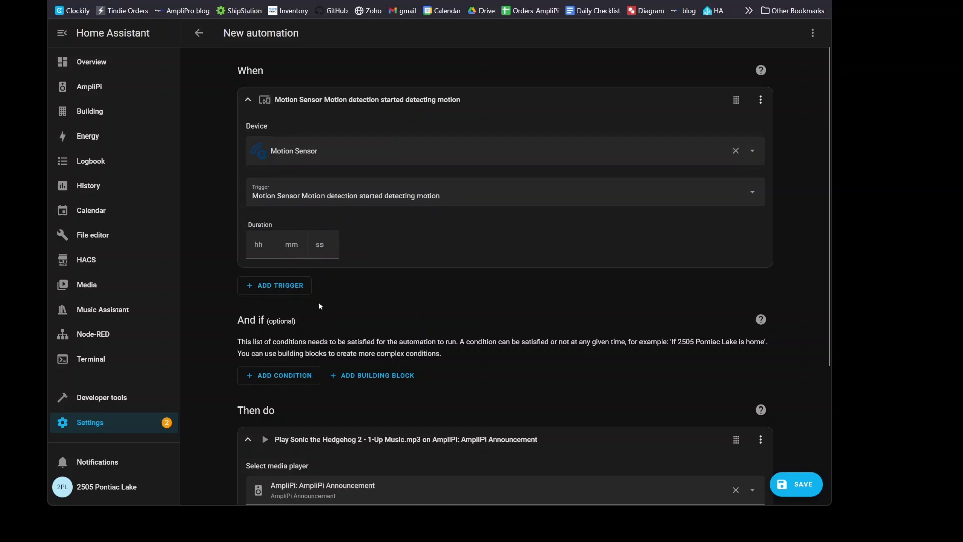
scroll(320, 314, down, 4)
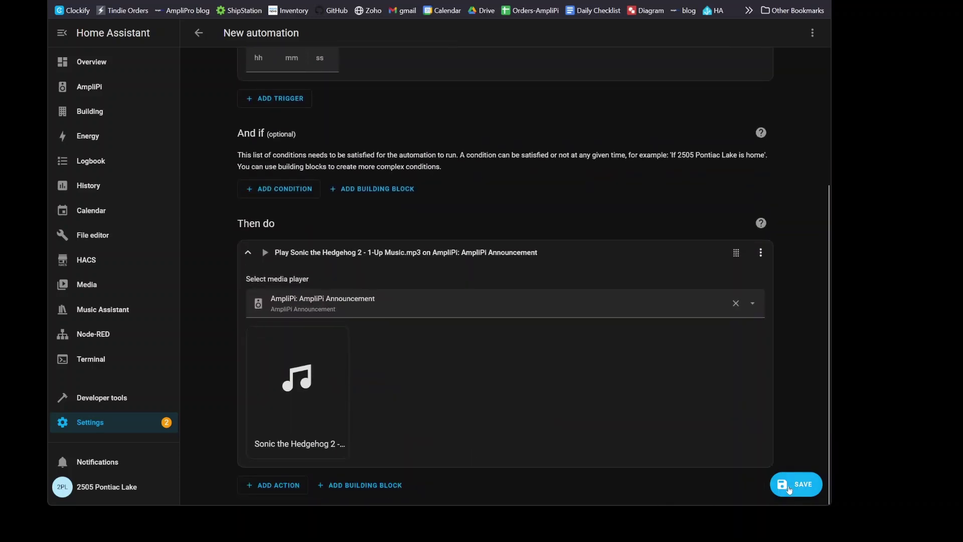
click(795, 485)
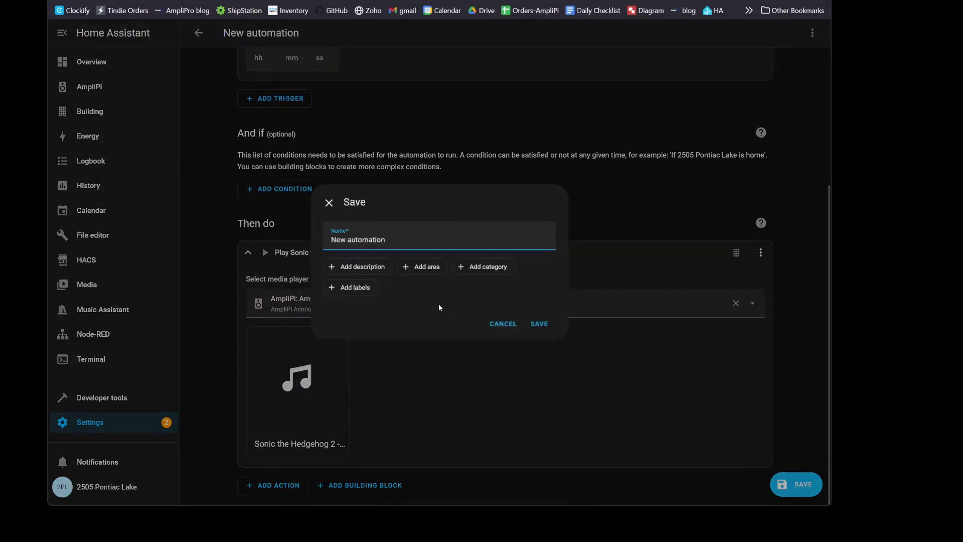
key(ctrl+a)
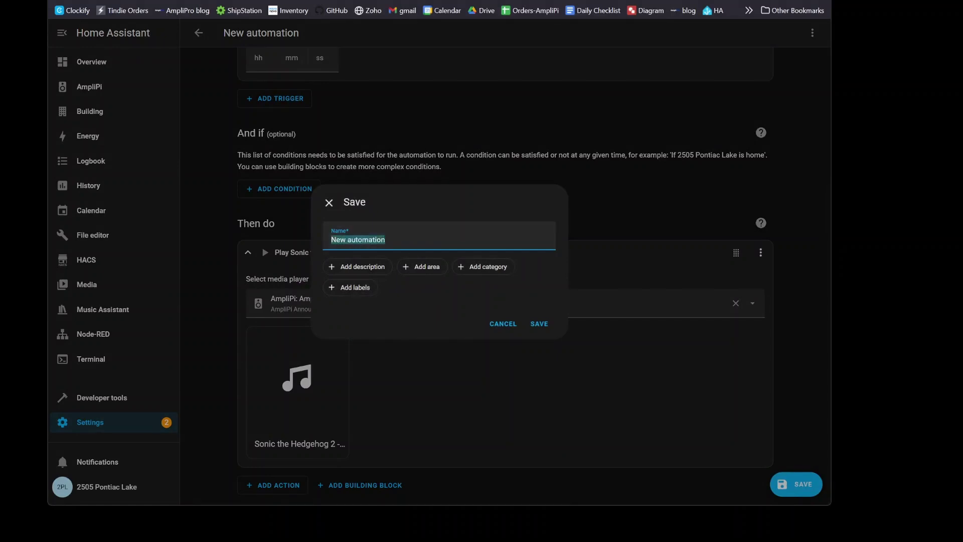
text(i uy)
key(BackSpace)
key(BackSpace)
key(BackSpace)
text(1)
click(540, 326)
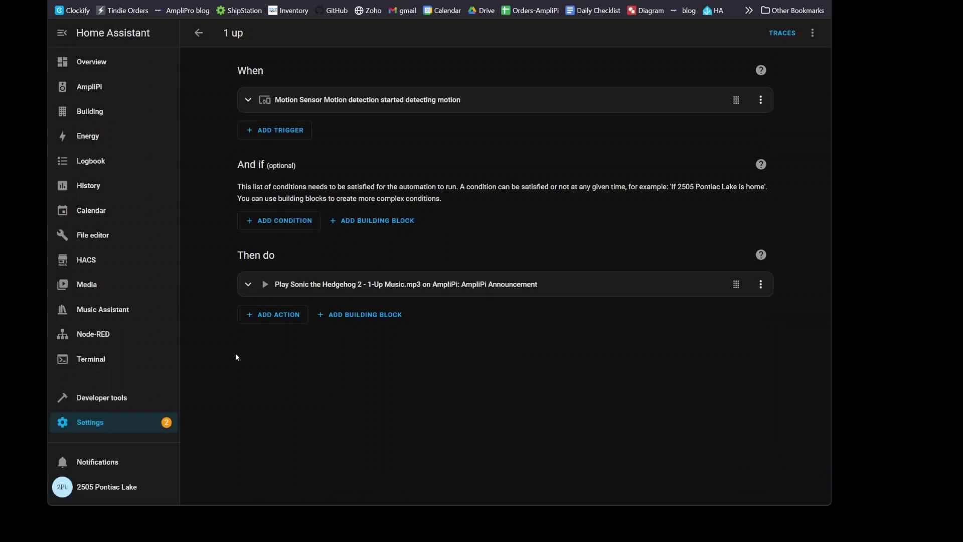
- Return to the automations list and disable the 1 up automation in the Ungrouped category
click(199, 33)
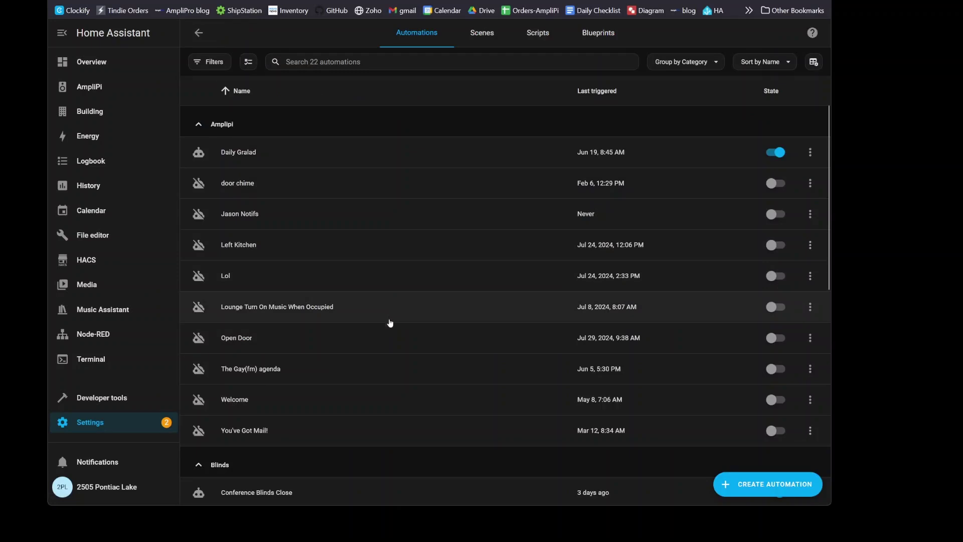
scroll(538, 329, down, 3)
scroll(411, 395, down, 3)
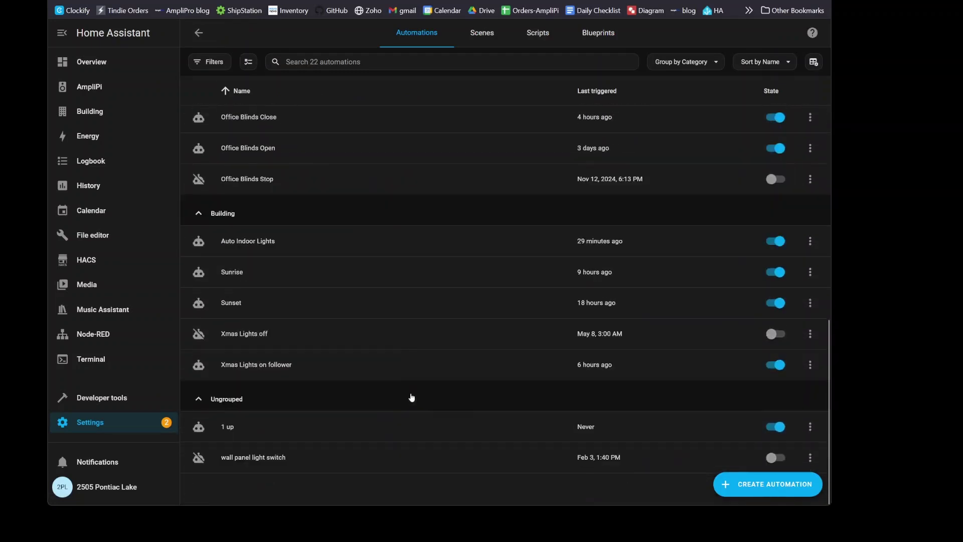
click(780, 433)
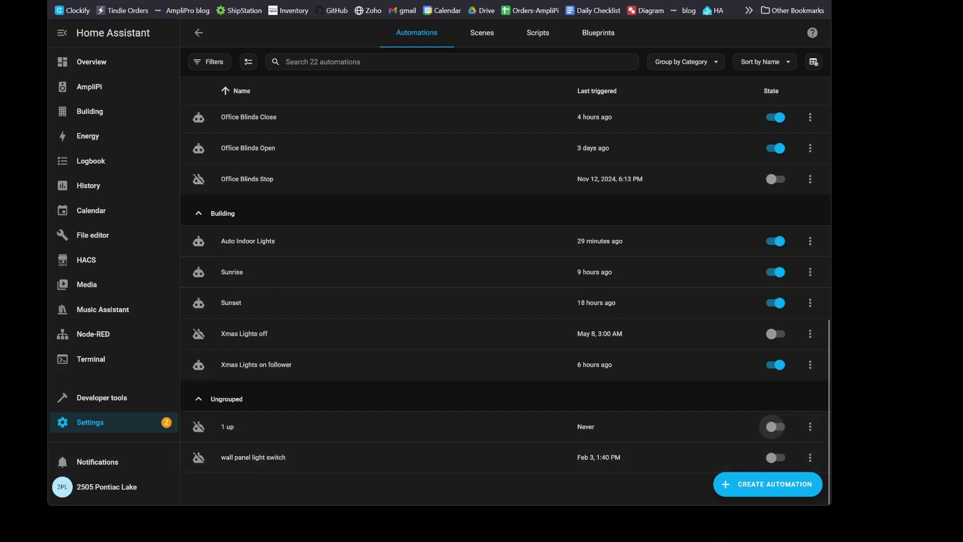
- Open the 1 up automation and add an Automation "Turn off" action after the Play media action
click(748, 427)
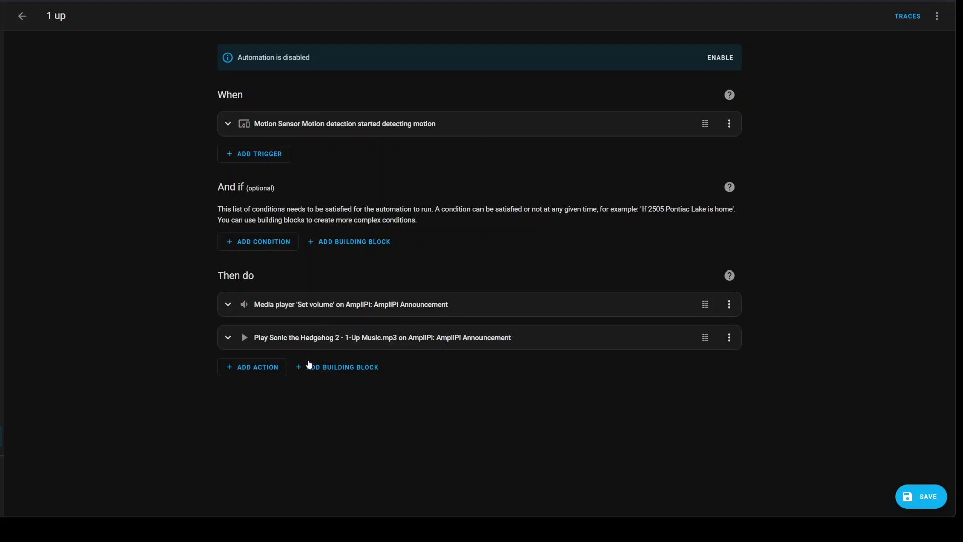
click(270, 371)
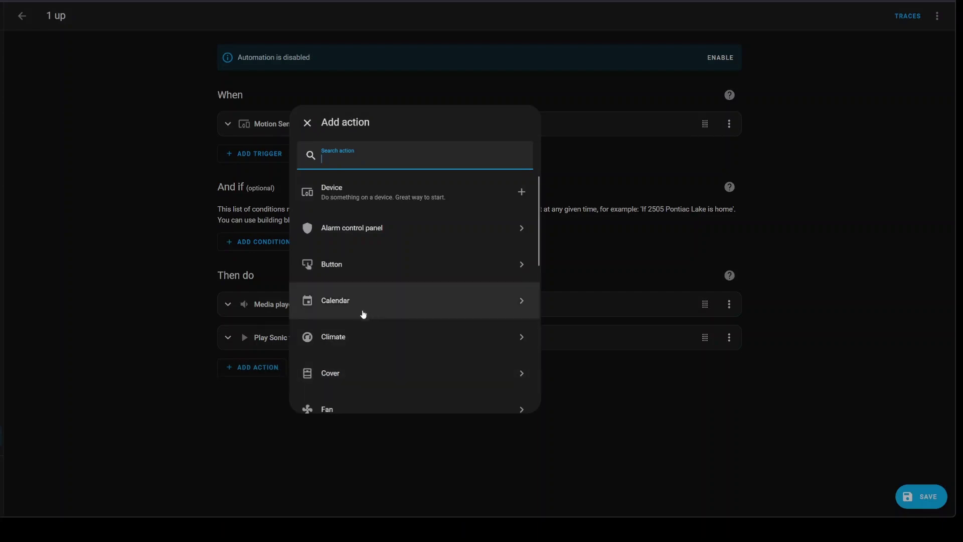
click(257, 388)
click(270, 374)
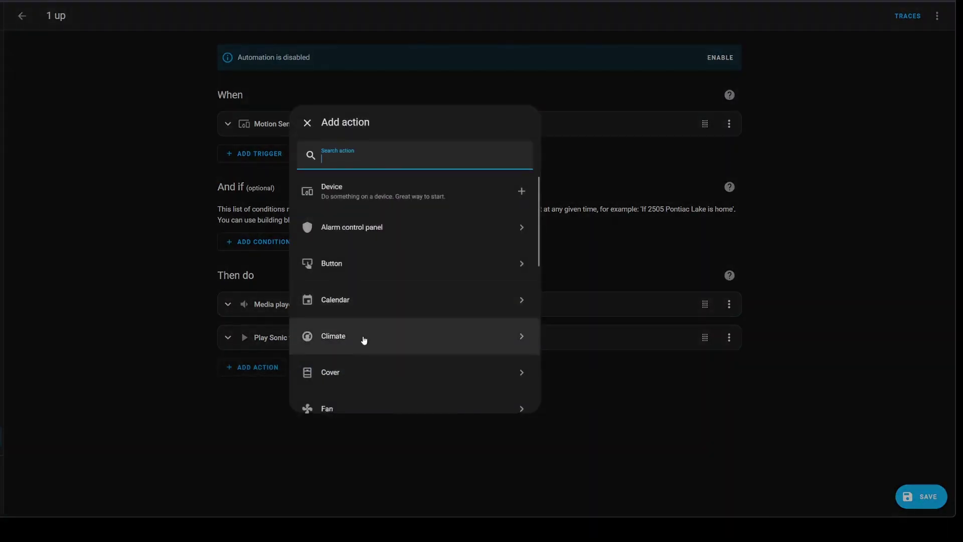
scroll(364, 341, down, 10)
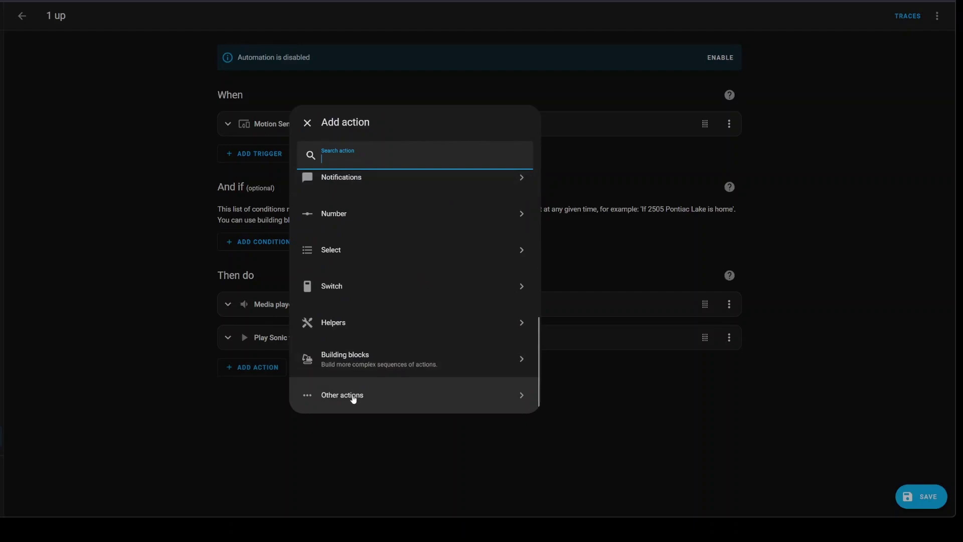
scroll(350, 399, up, 8)
scroll(350, 228, down, 10)
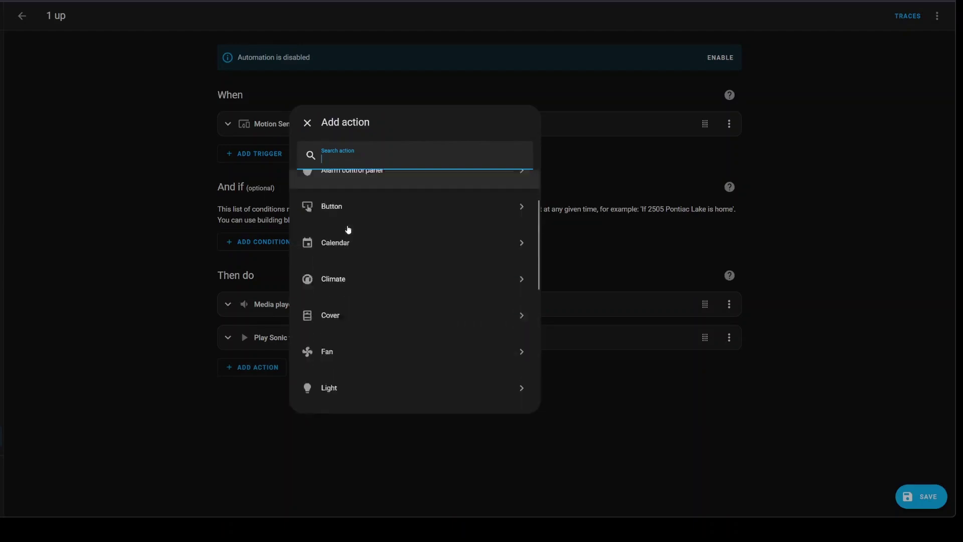
click(340, 392)
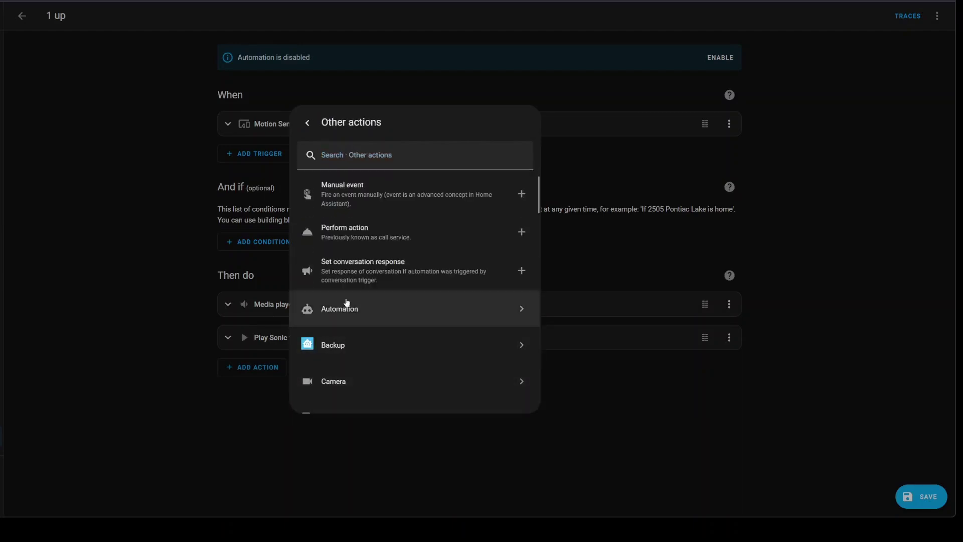
click(365, 313)
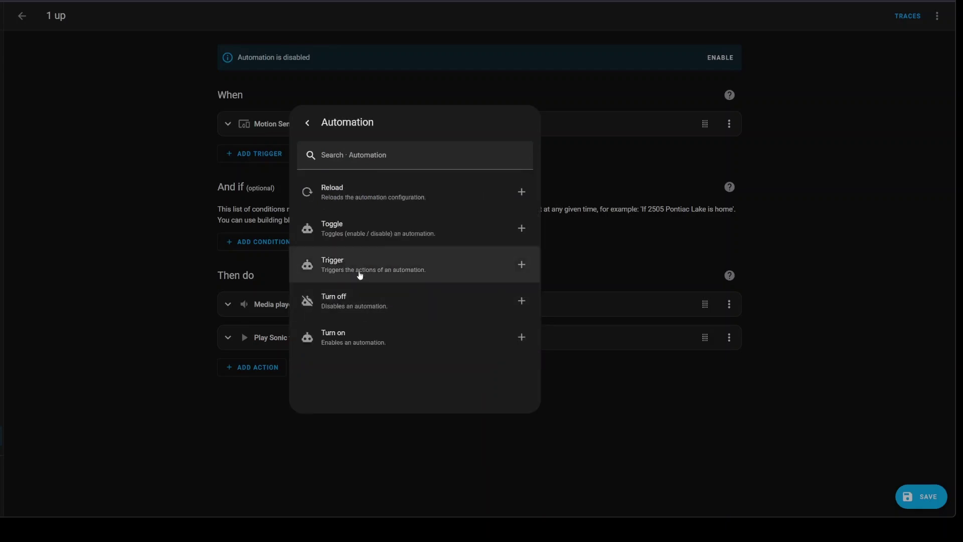
click(358, 302)
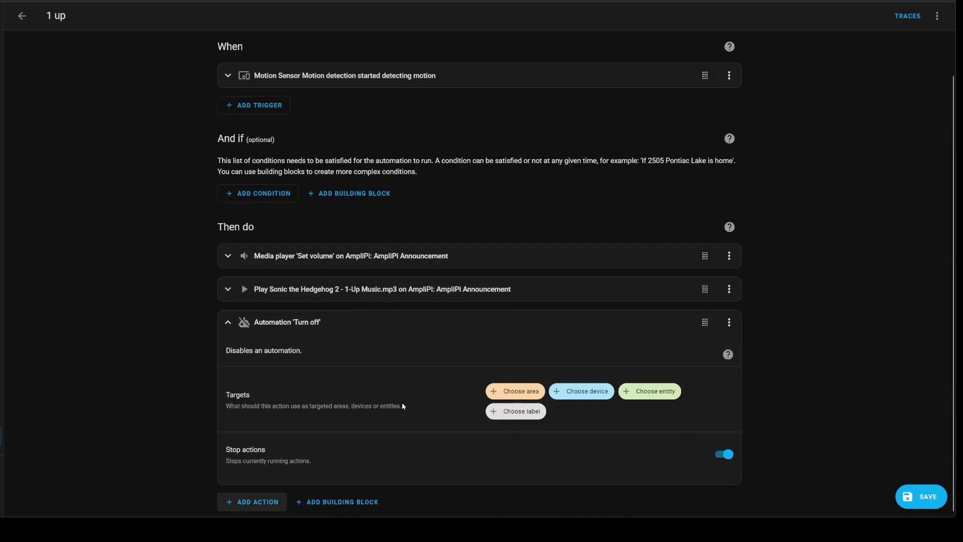
- Set the 1 up automation as the target entity of its Turn off action and save the changes
click(645, 386)
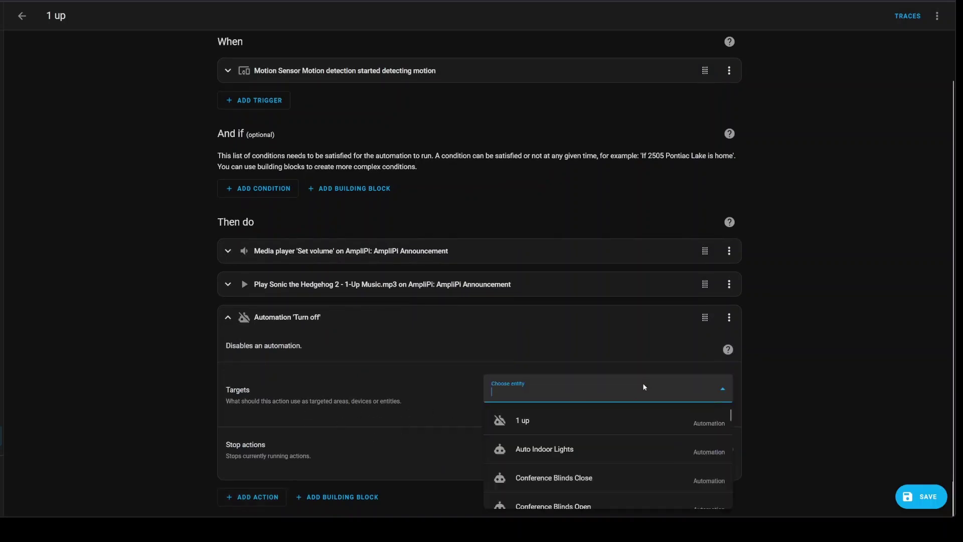
click(556, 426)
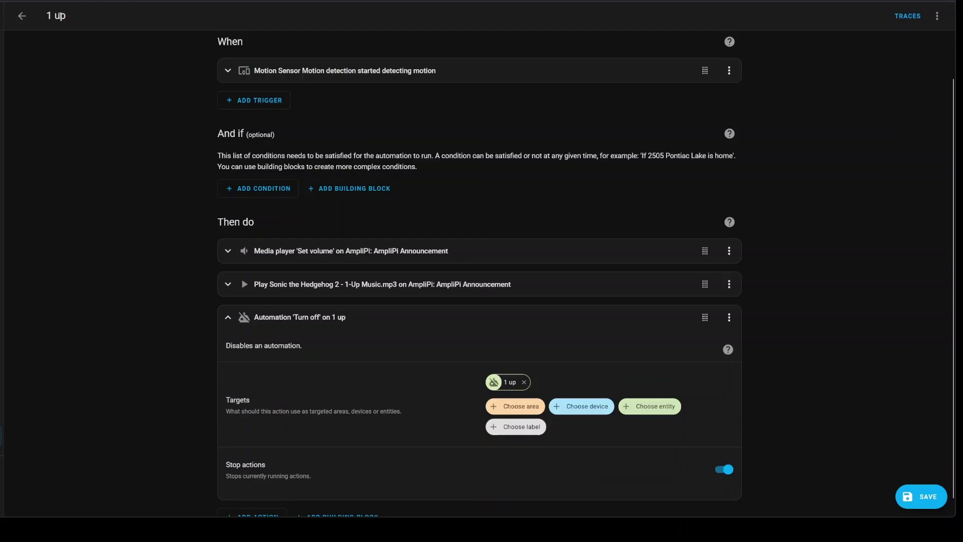
scroll(453, 435, down, 1)
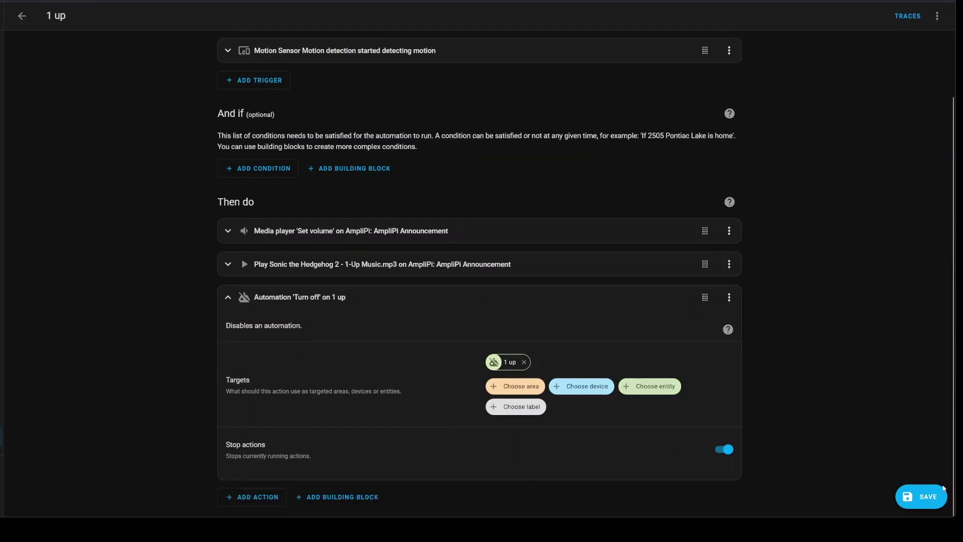
click(921, 503)
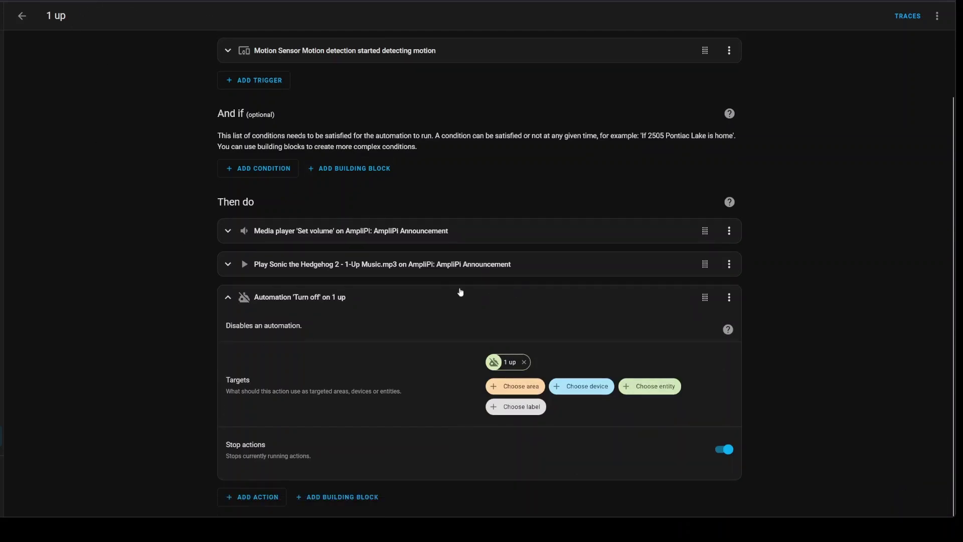
- Enable the 1 up automation from the Ungrouped category of the automations list and run its actions
click(2, 437)
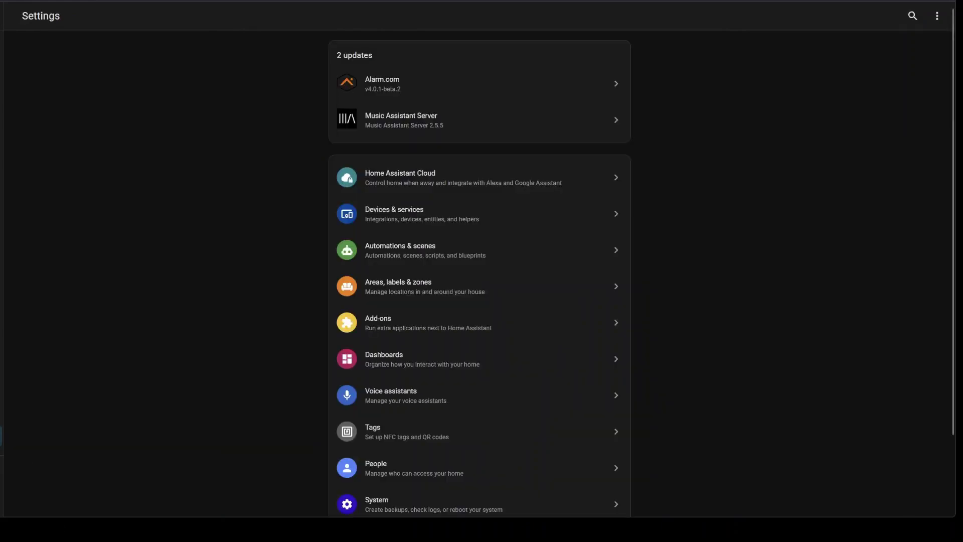
scroll(509, 366, down, 2)
scroll(425, 301, up, 2)
click(427, 266)
scroll(504, 344, down, 9)
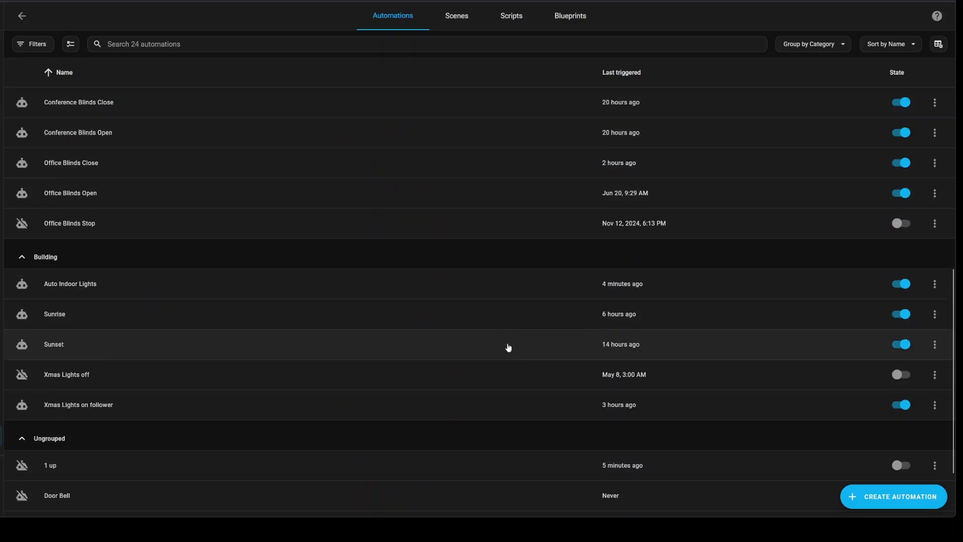
click(900, 382)
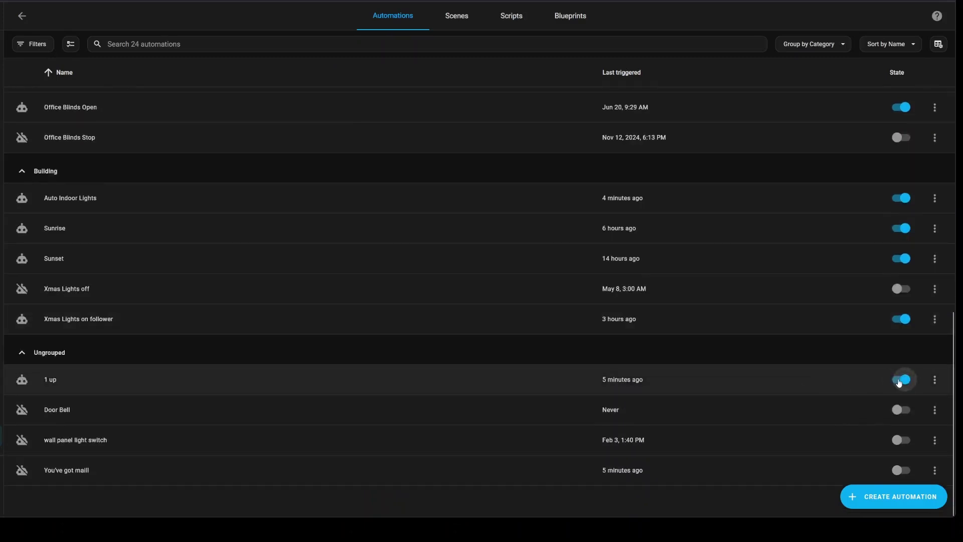
click(934, 384)
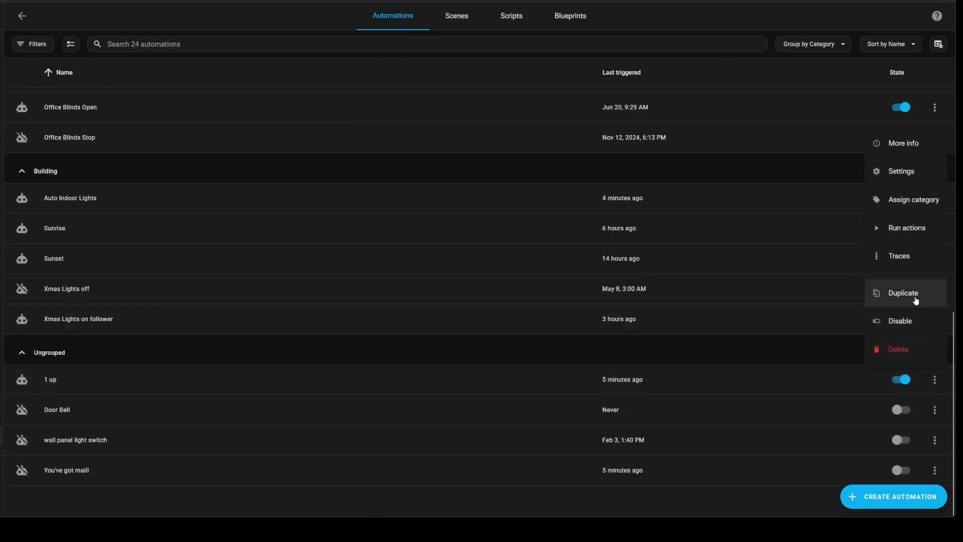
click(906, 232)
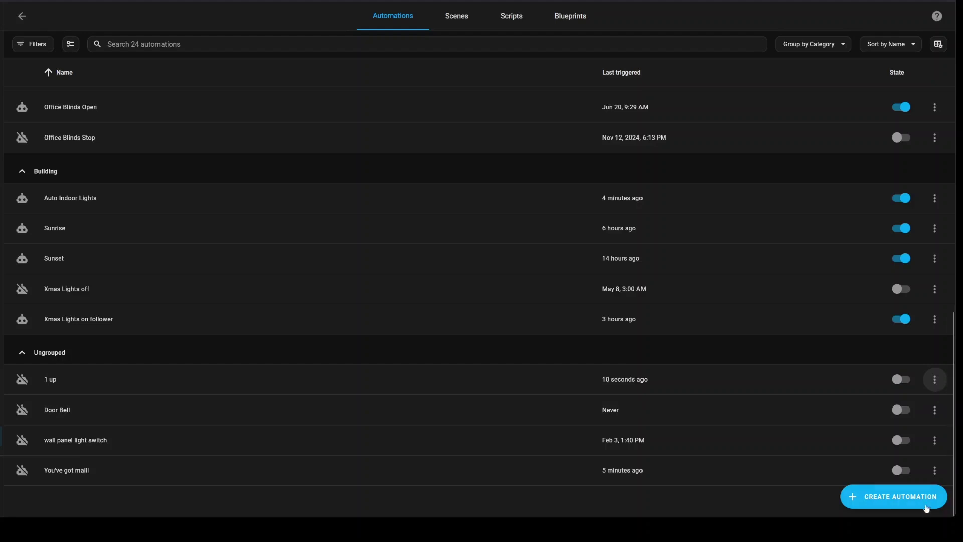
- Create a new empty automation with a fixed Time trigger at 3:00:00 AM
click(895, 507)
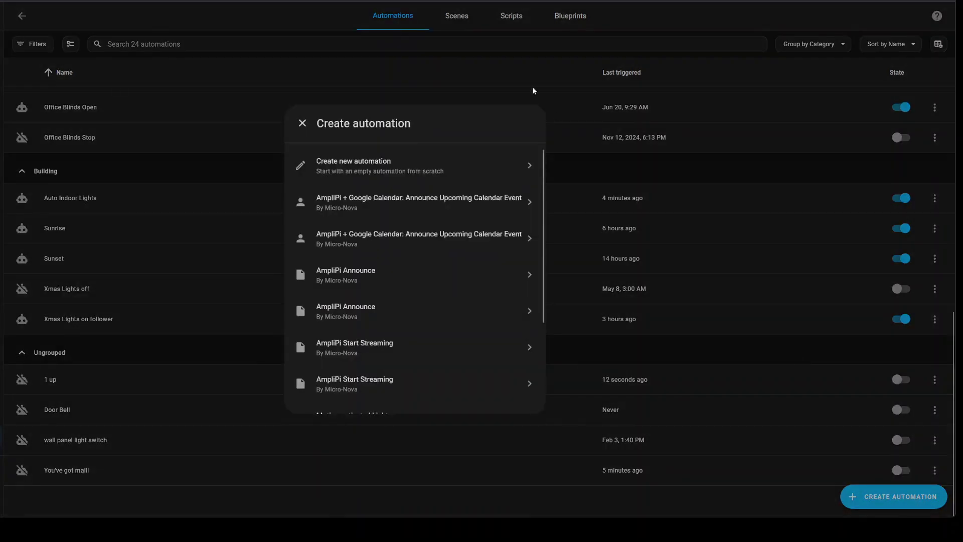
click(350, 168)
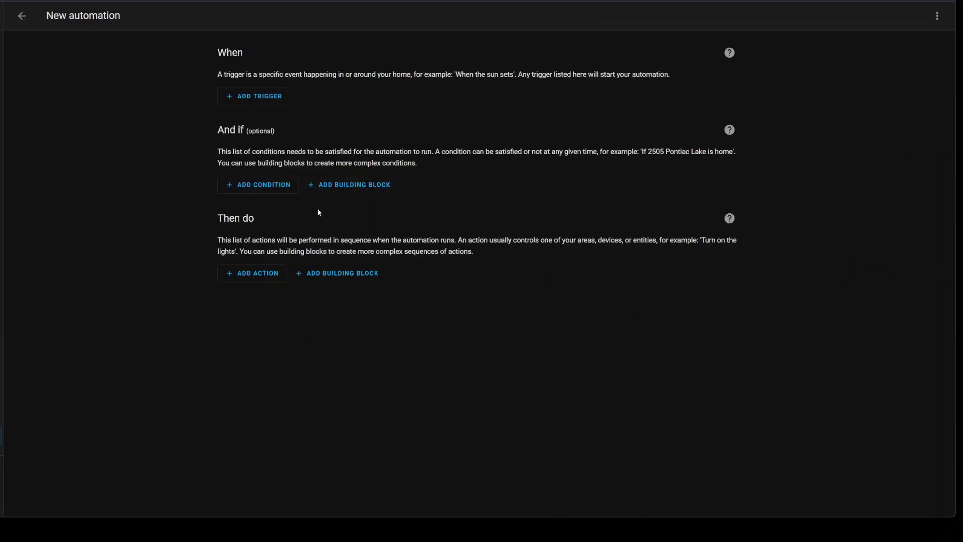
click(267, 99)
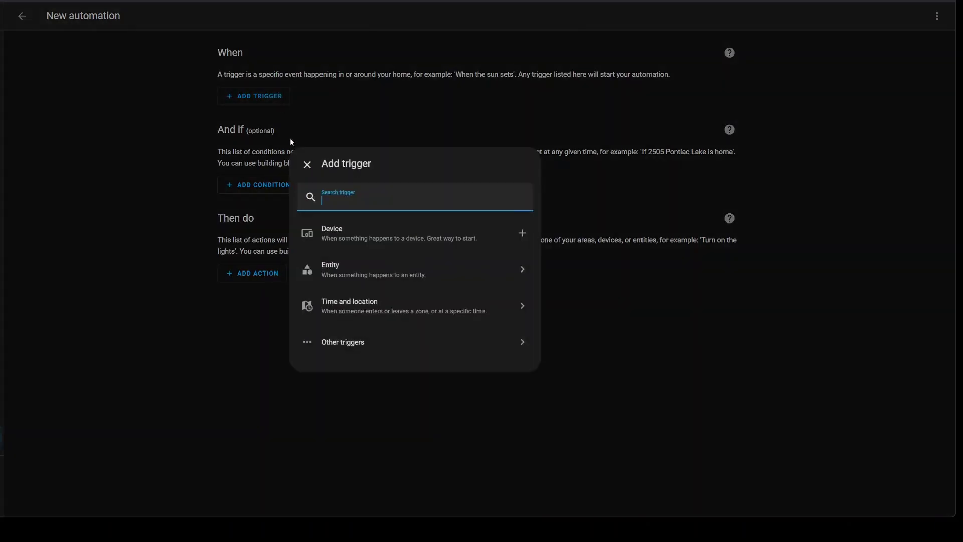
click(323, 306)
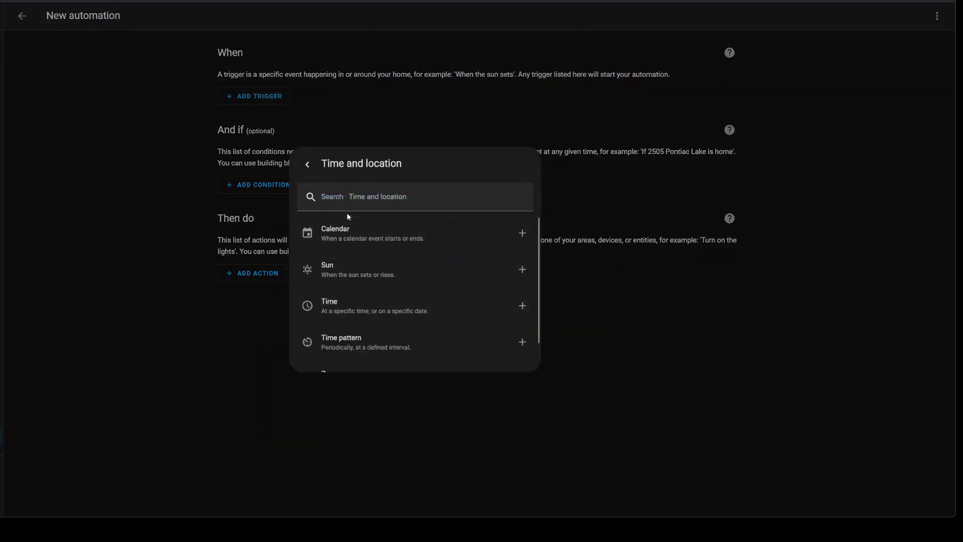
click(366, 303)
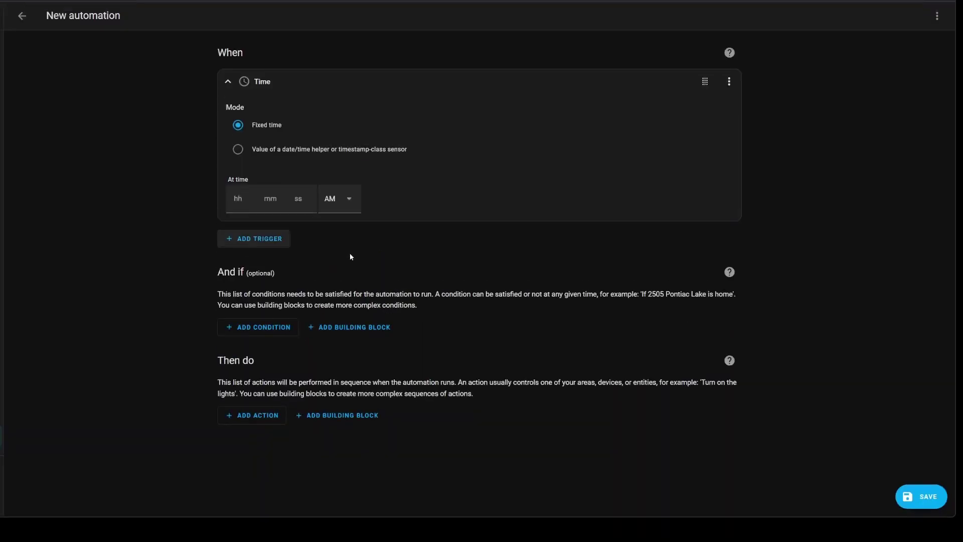
click(244, 197)
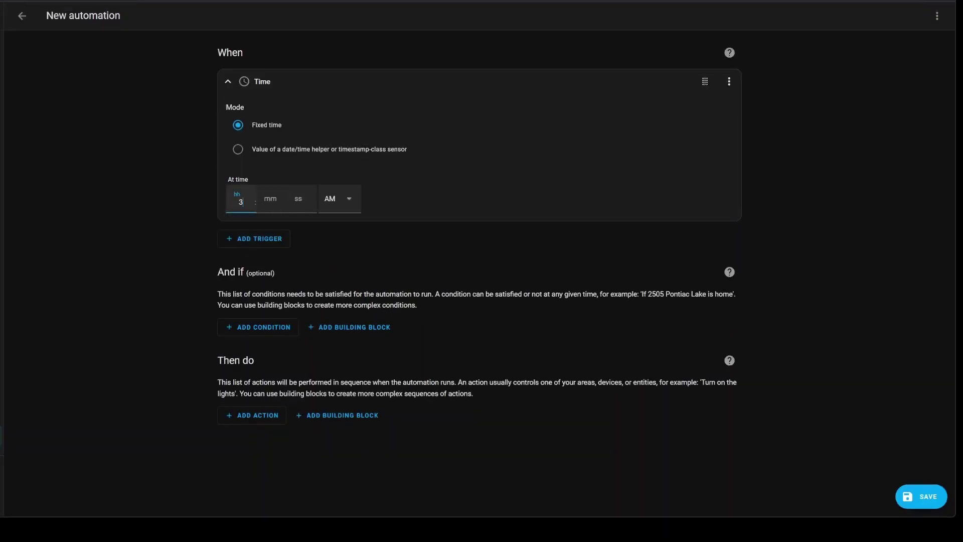
key(Tab)
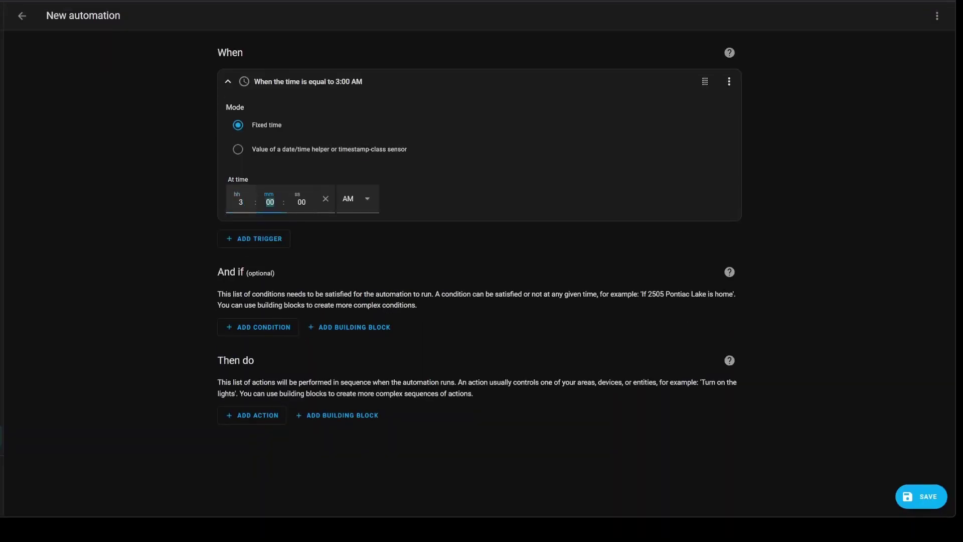
- Add an Automation "Turn on" action that targets the 1 up automation
click(266, 416)
scroll(346, 301, down, 1)
scroll(346, 312, down, 5)
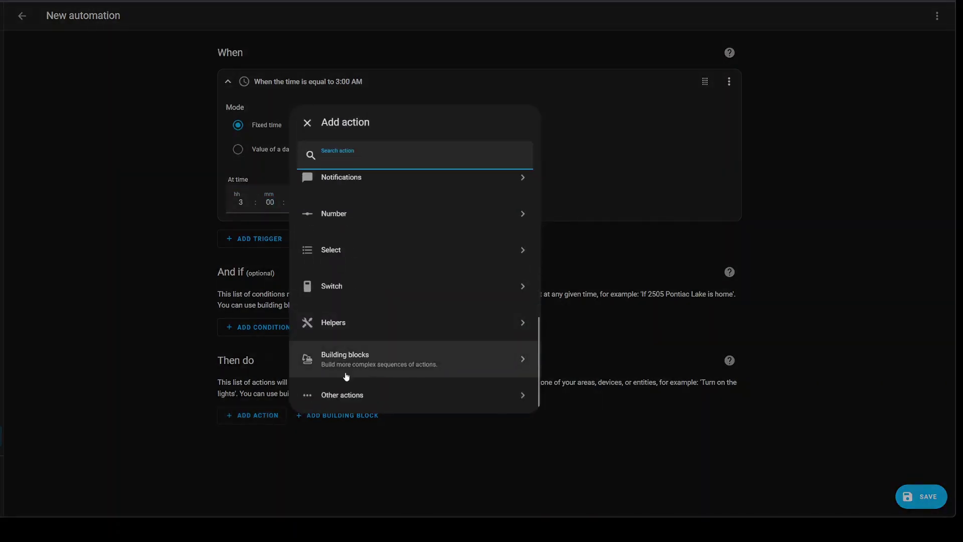
click(344, 394)
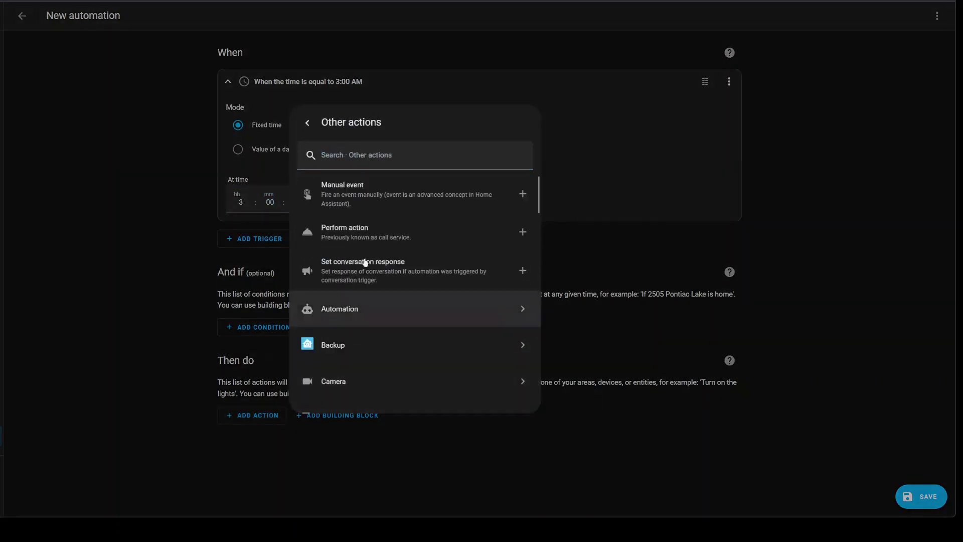
click(361, 308)
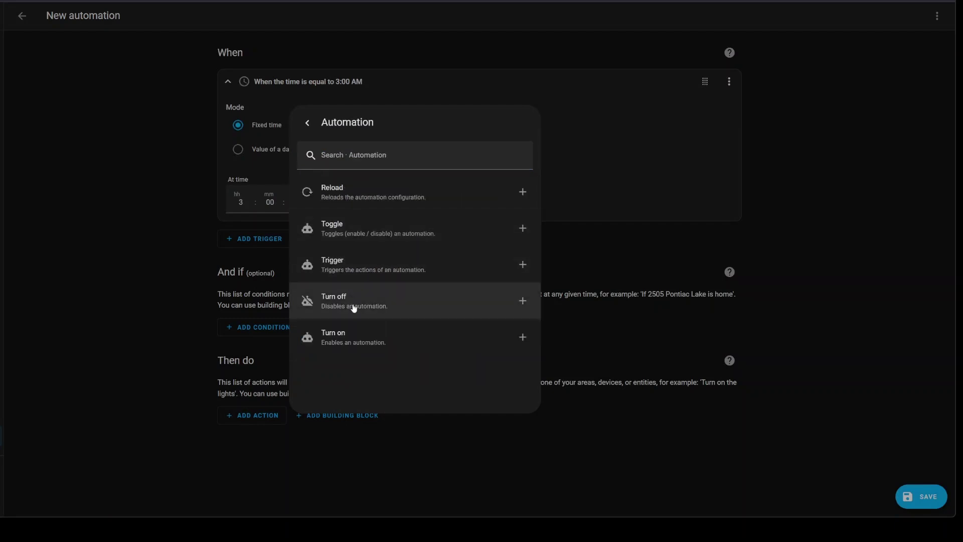
click(353, 339)
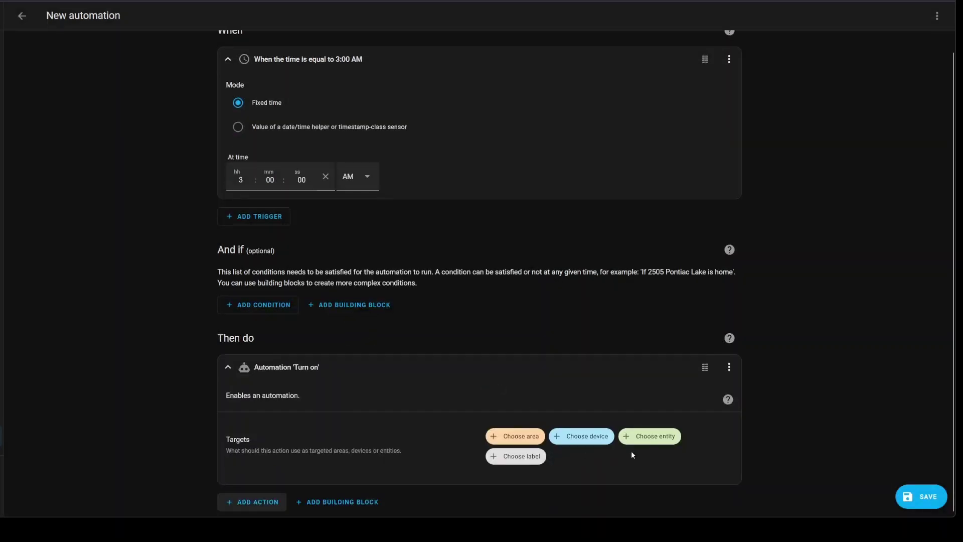
click(639, 438)
click(543, 243)
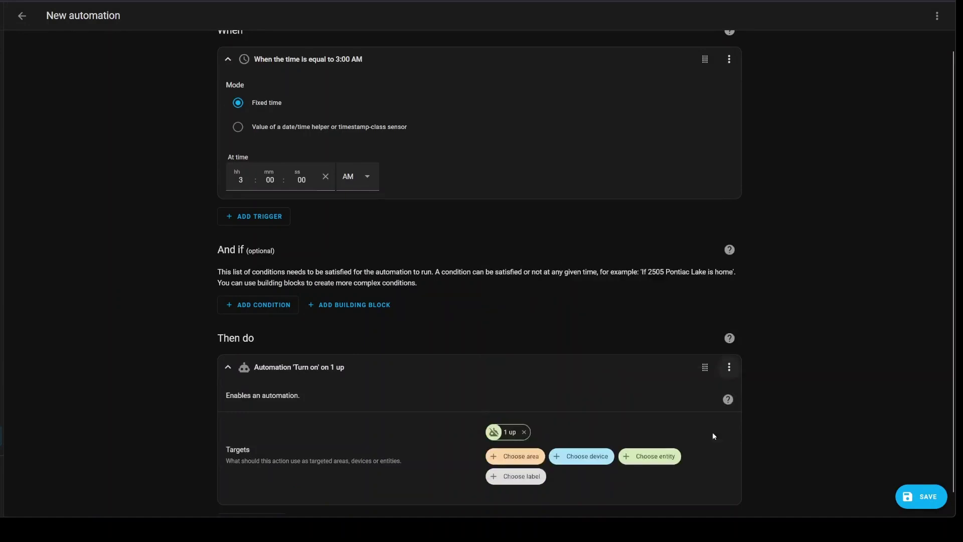
- Save the new automation under the name "1 up on"
click(919, 496)
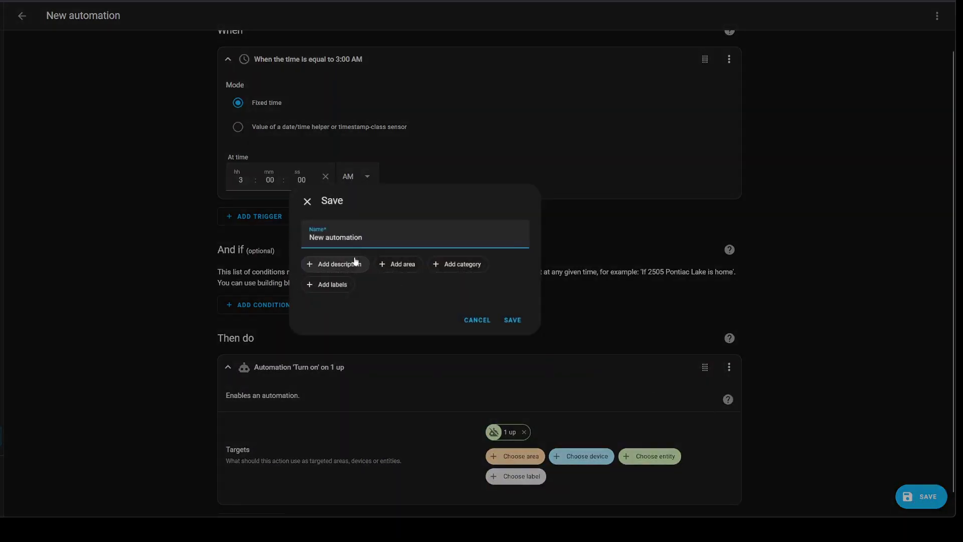
drag(368, 237, 98, 238)
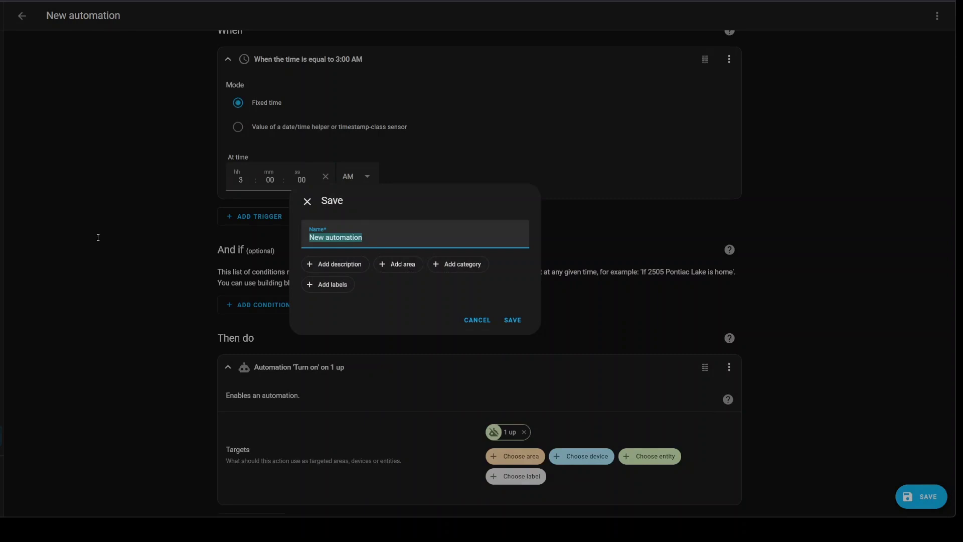
text(i up)
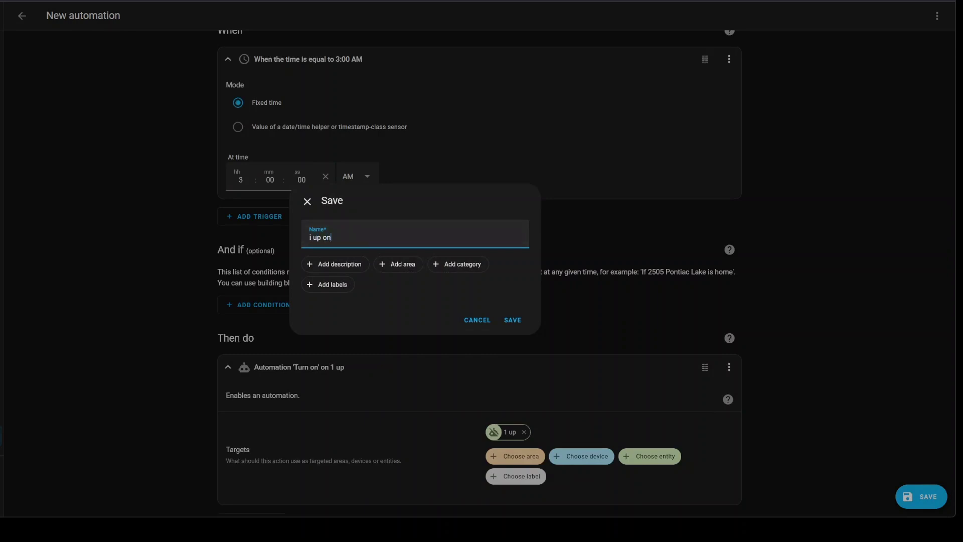
click(512, 320)
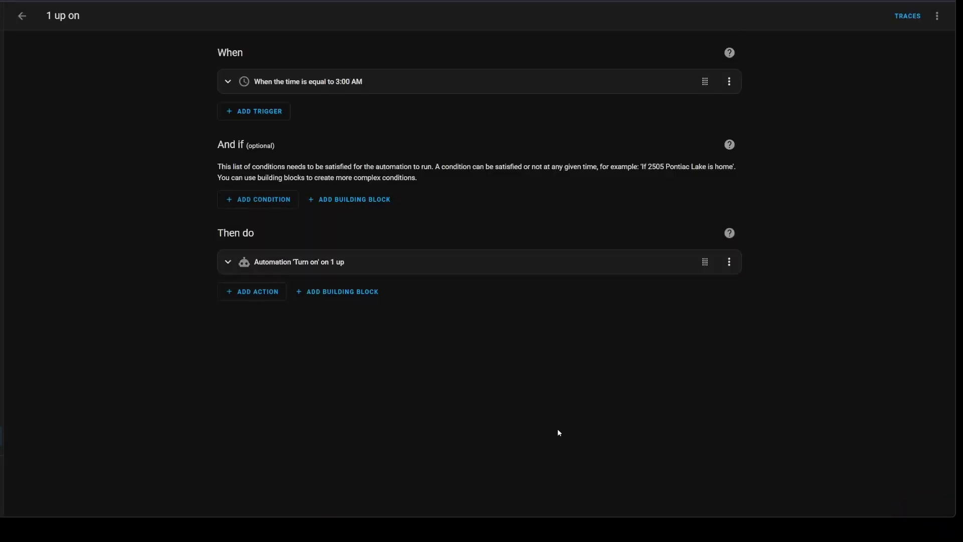
- Return to the automations list and check the 1 up on automation in the Ungrouped category
click(21, 15)
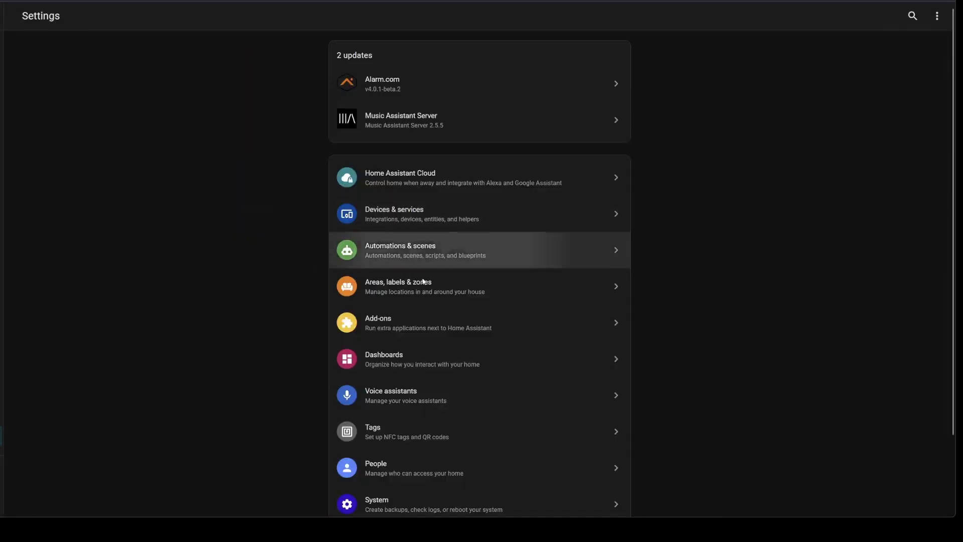
click(442, 247)
scroll(551, 298, down, 10)
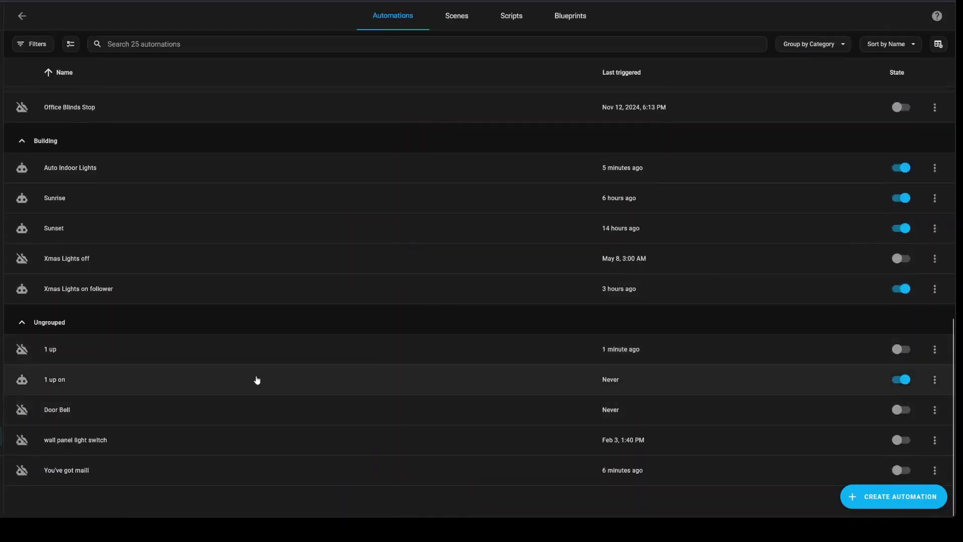